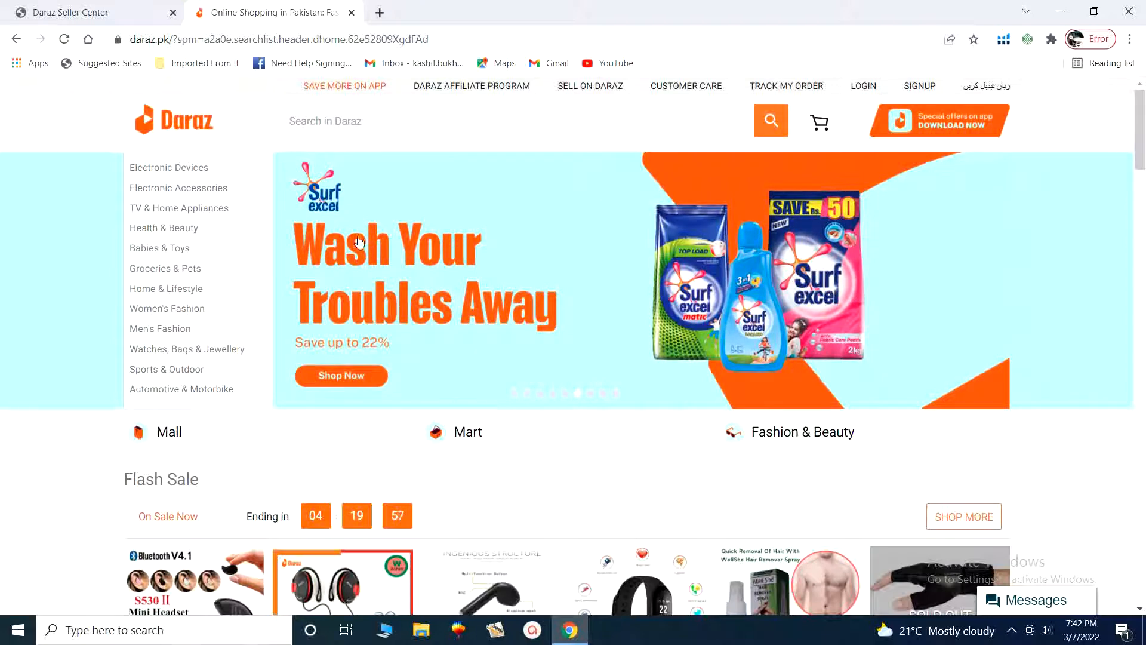
Switch to the Daraz Seller Center page, dismiss the announcement and go to the product management page.
left_click(121, 8)
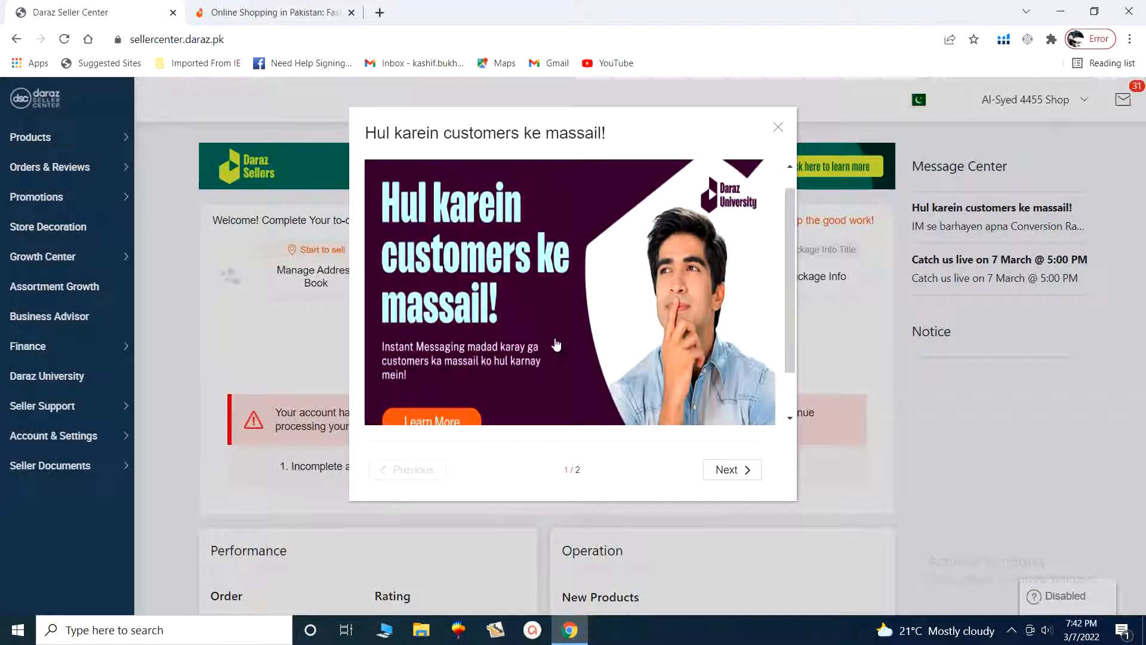
left_click(777, 127)
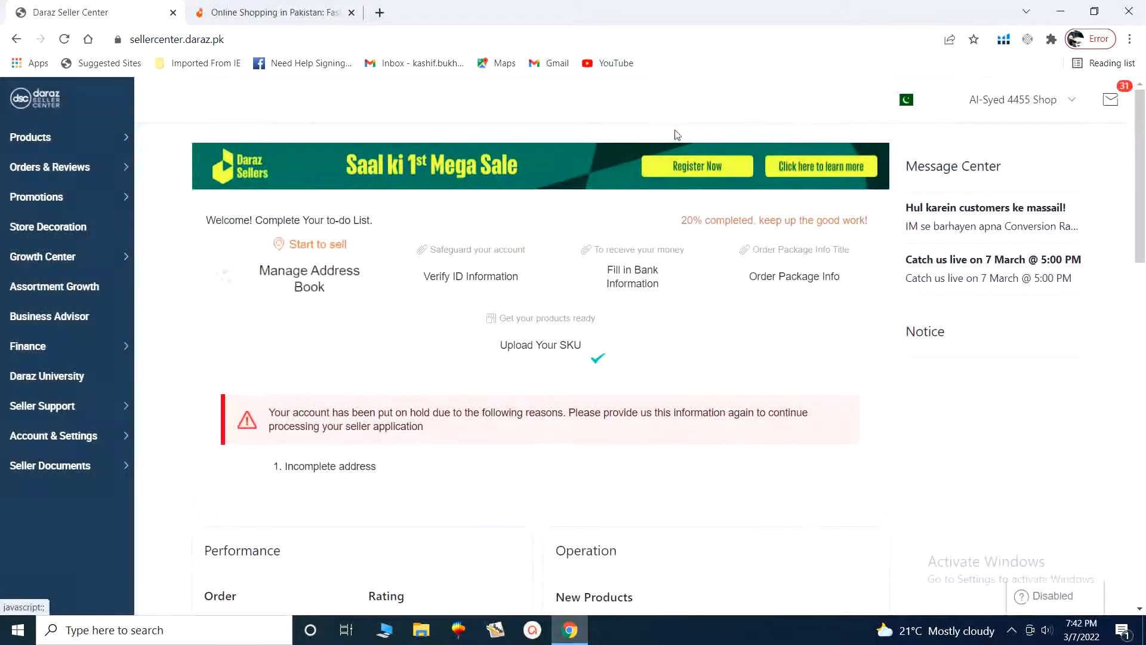
mouse_move(73, 120)
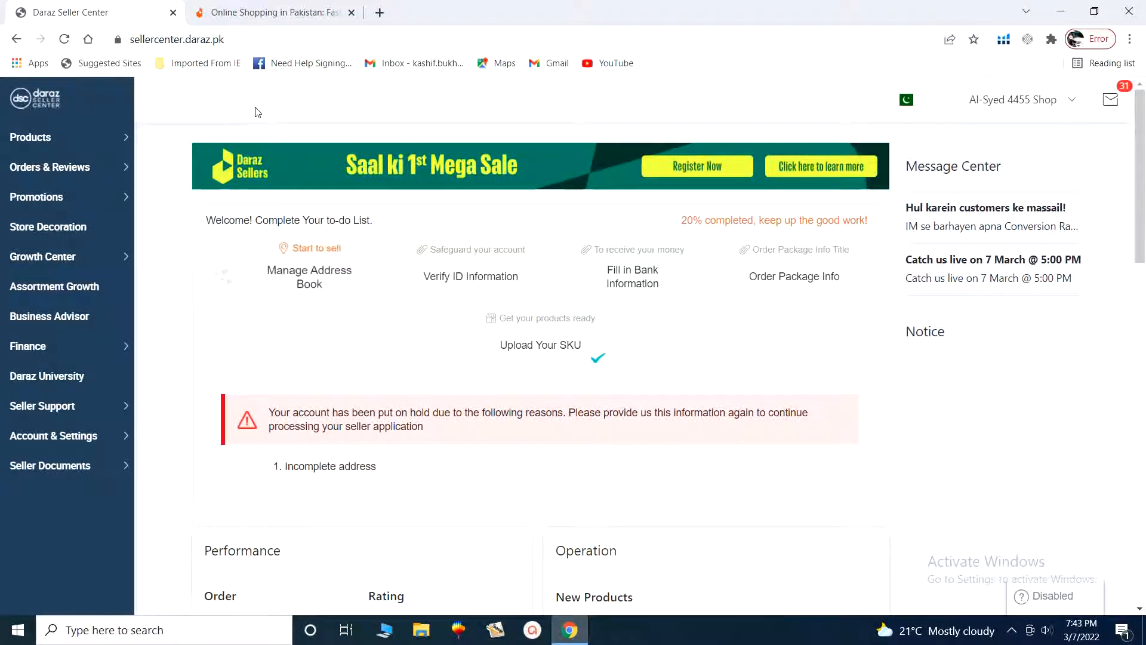
mouse_move(60, 138)
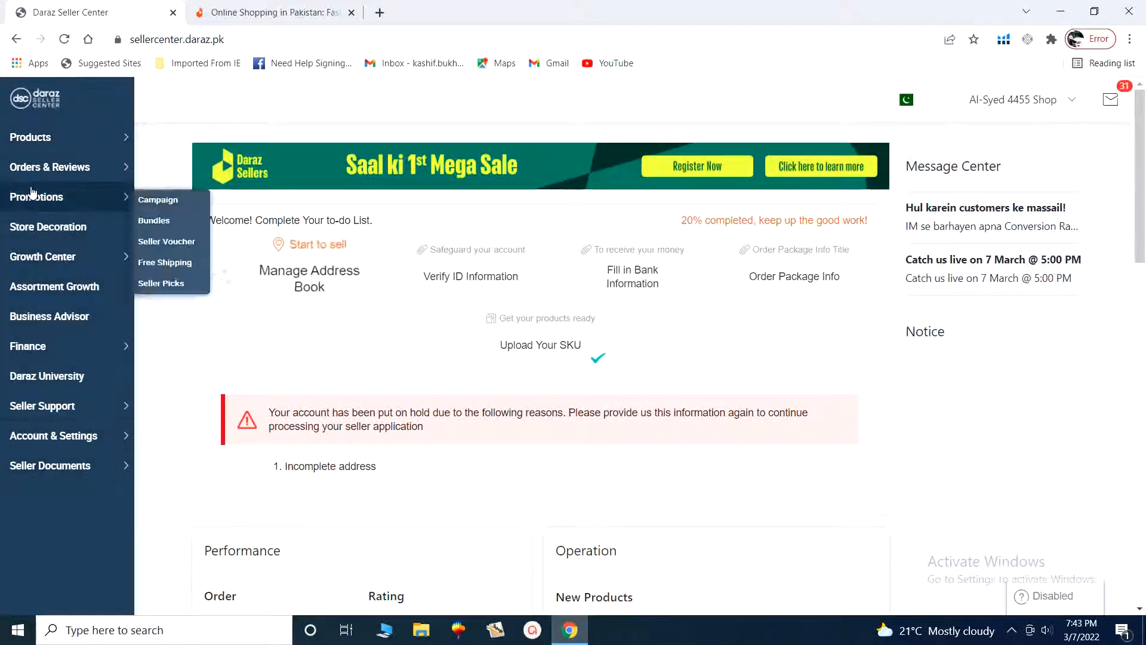
mouse_move(44, 162)
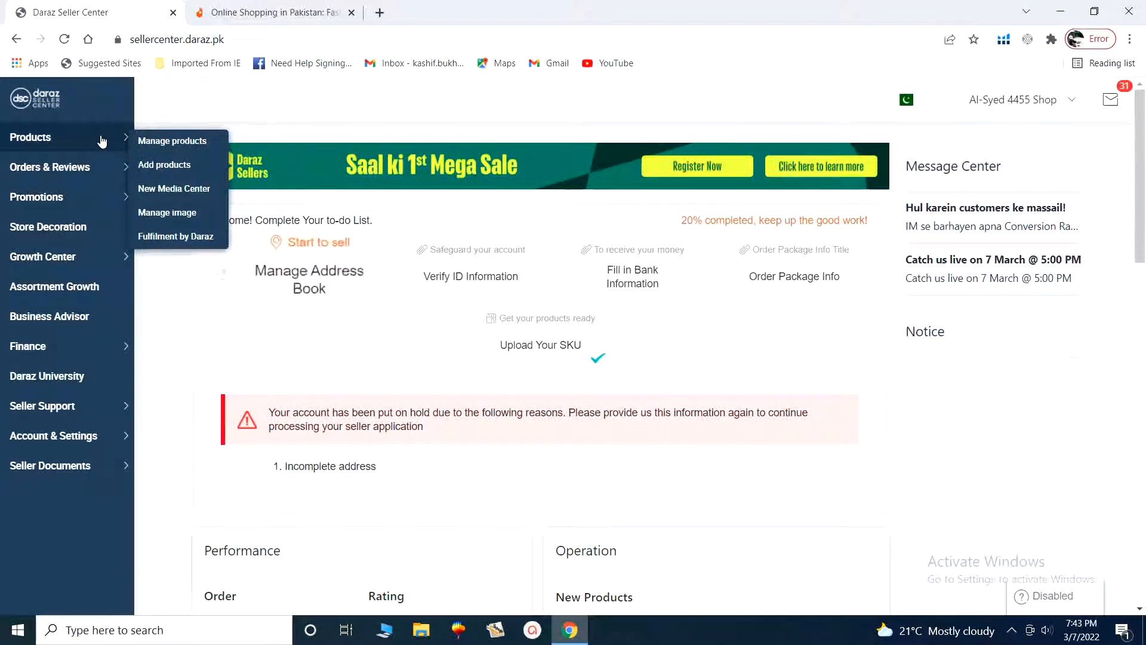
left_click(169, 147)
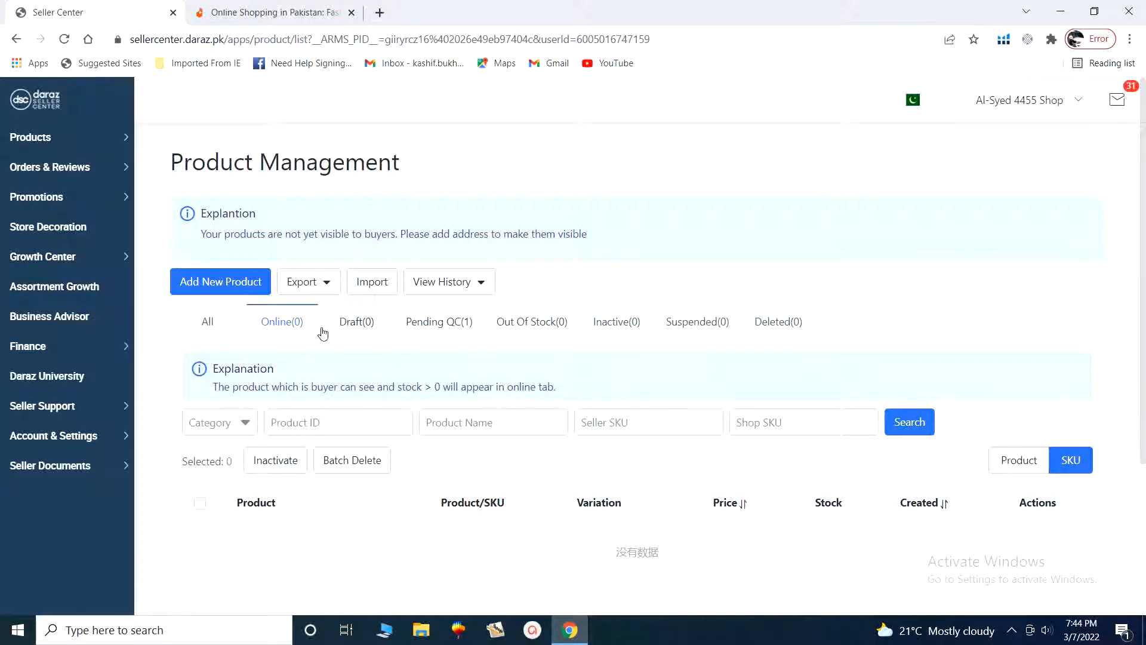
List all products of the shop regardless of status.
left_click(207, 326)
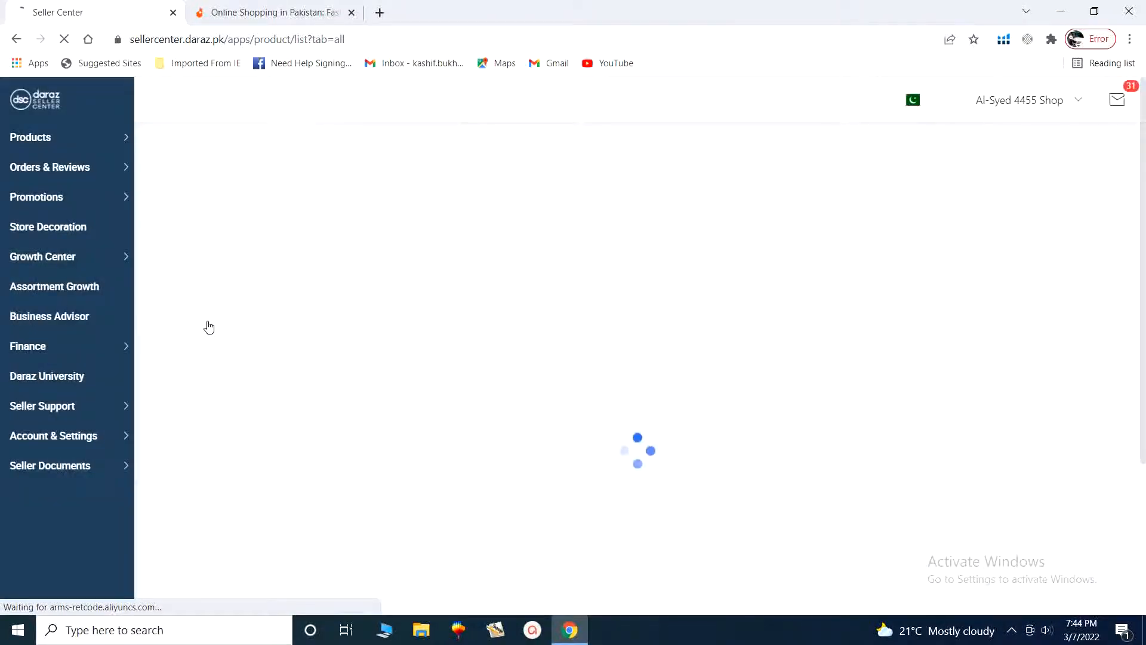
scroll(377, 473, "down", 3)
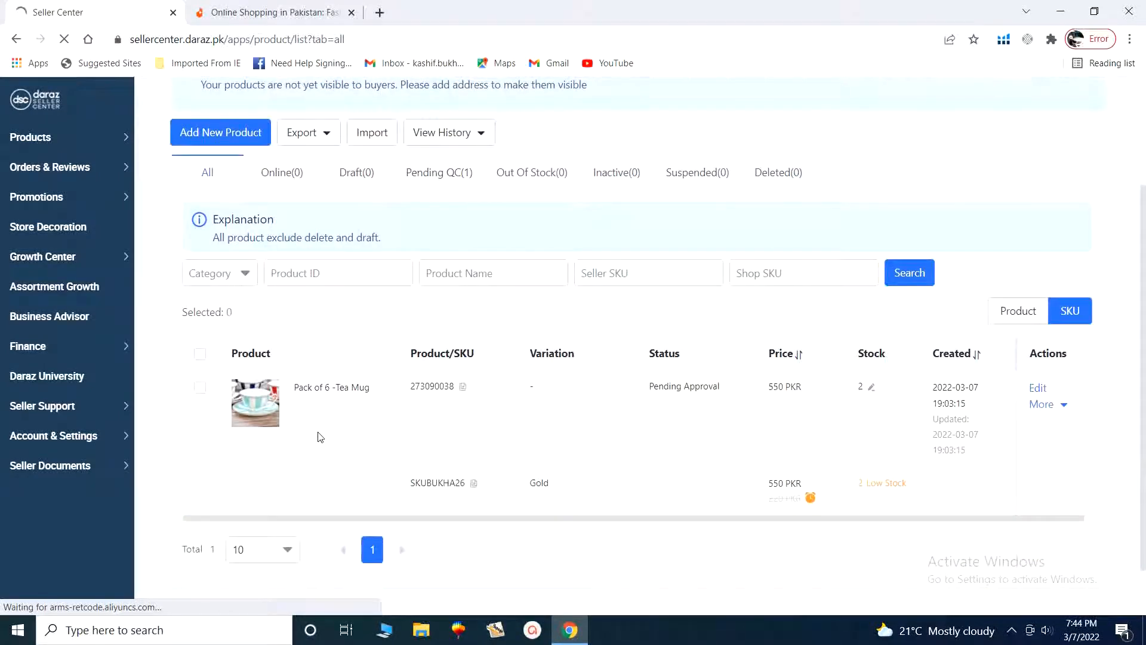
mouse_move(267, 414)
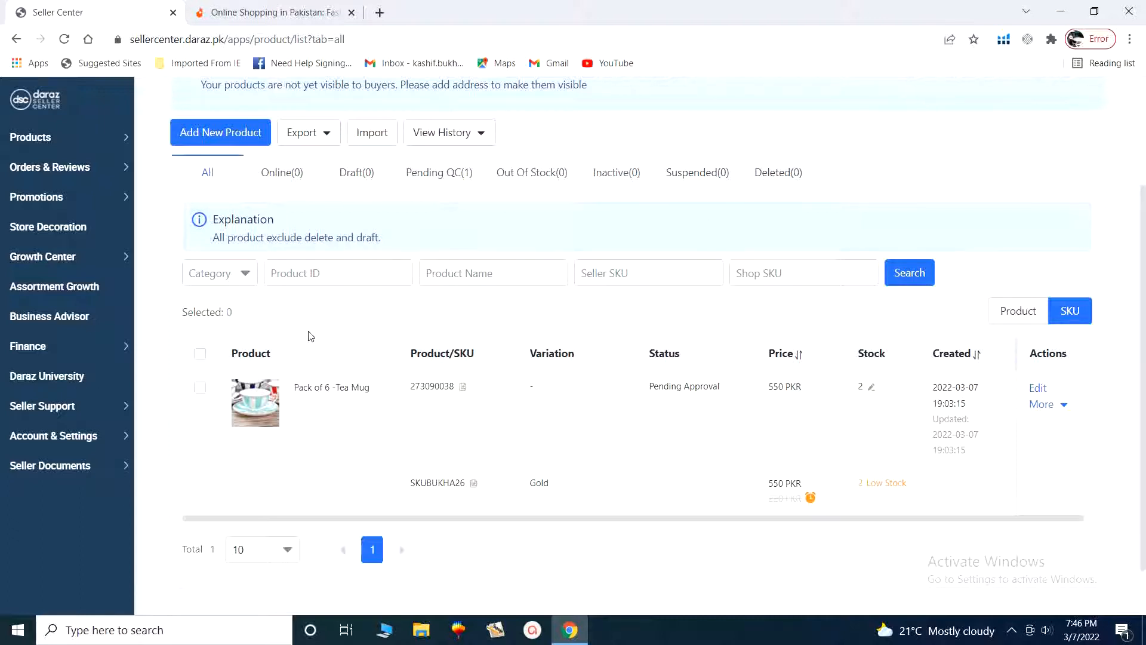
Examine the product list's search filters: category with Kitchen & Dining expanded, product ID, product name, seller SKU and shop SKU.
left_click(200, 389)
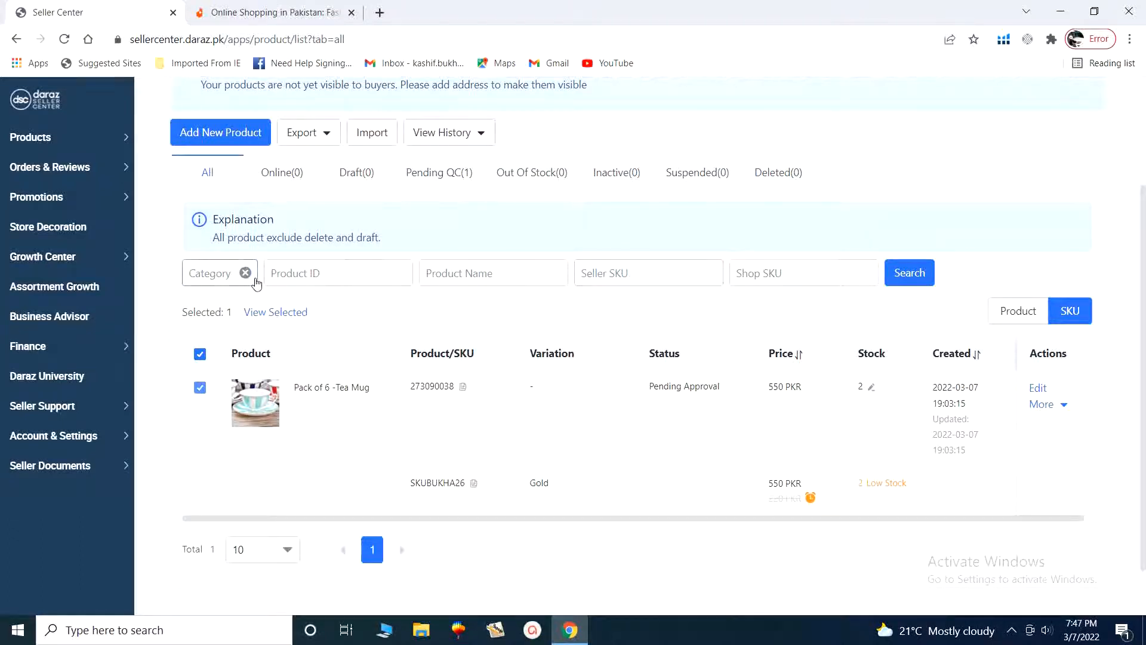
left_click(475, 276)
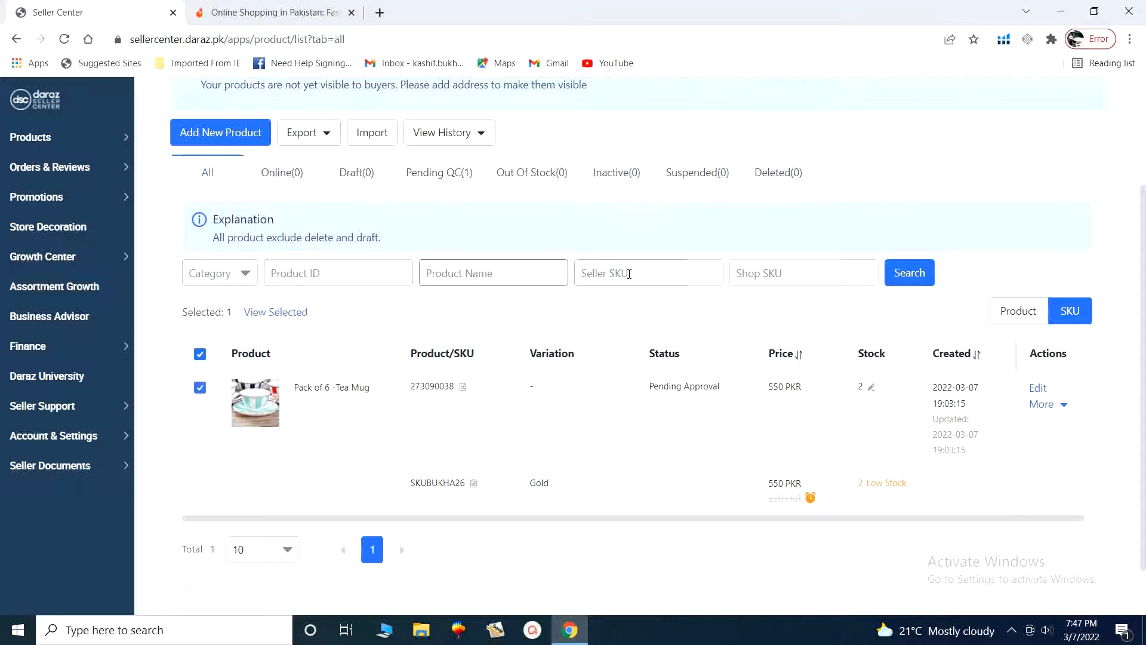
left_click(245, 273)
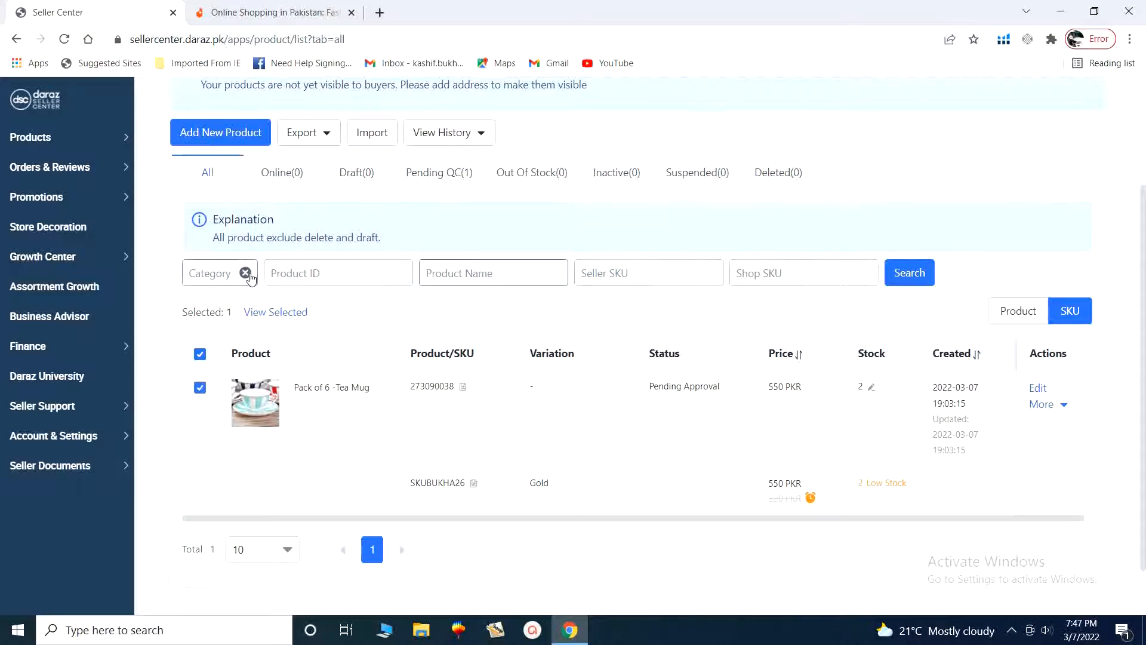
left_click(210, 274)
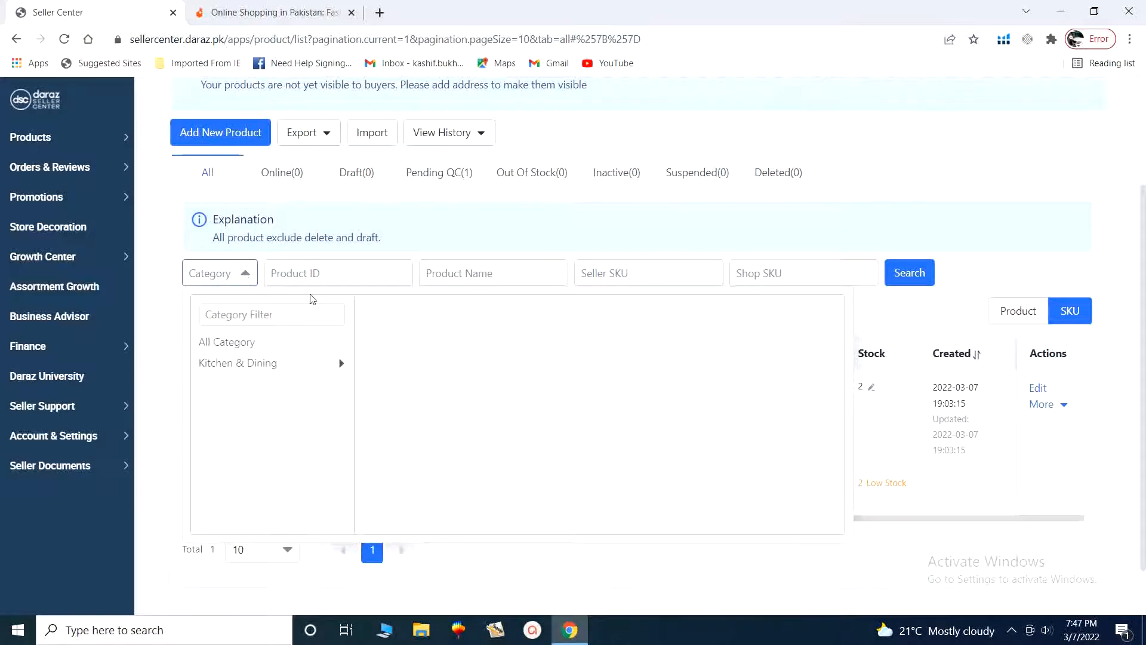
left_click(337, 363)
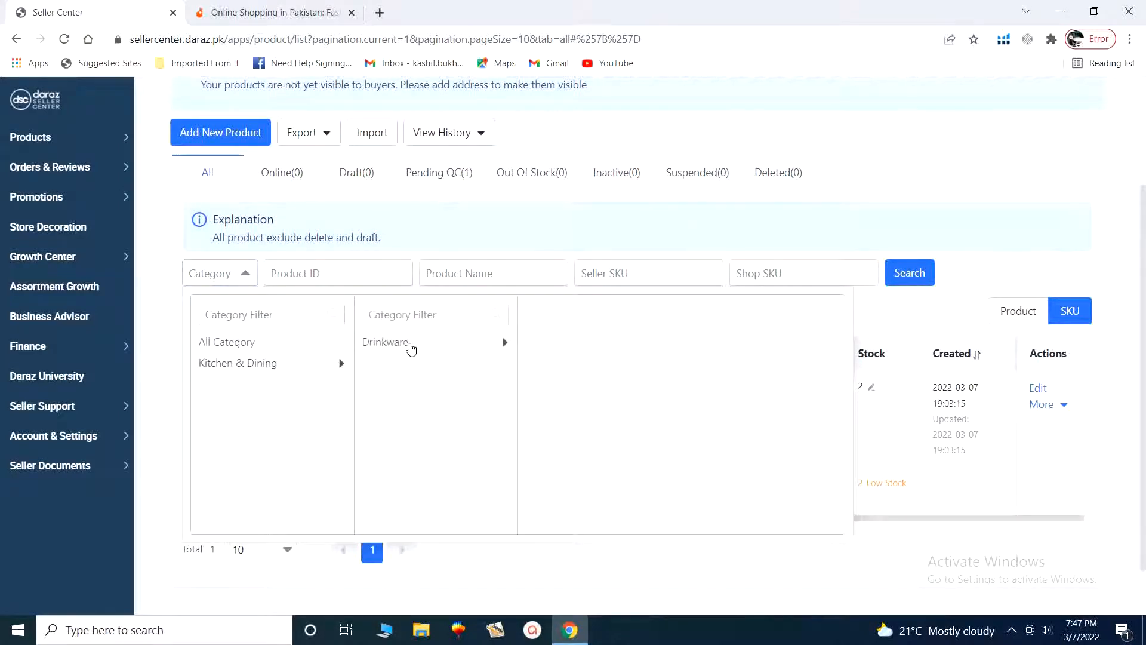
left_click(305, 272)
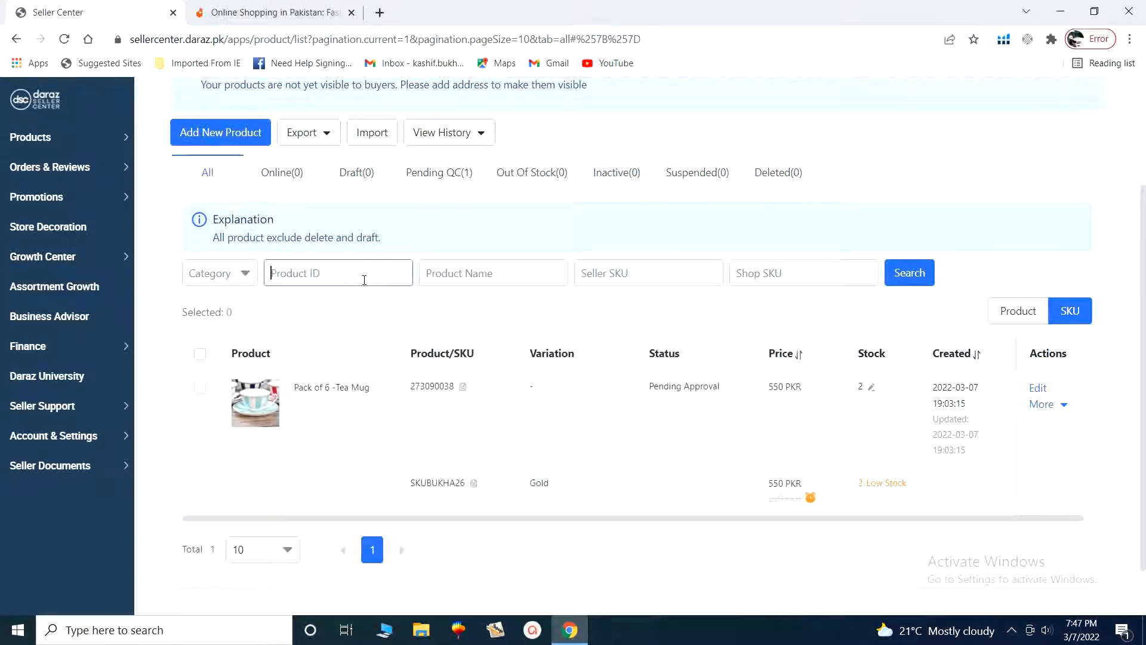
left_click(423, 275)
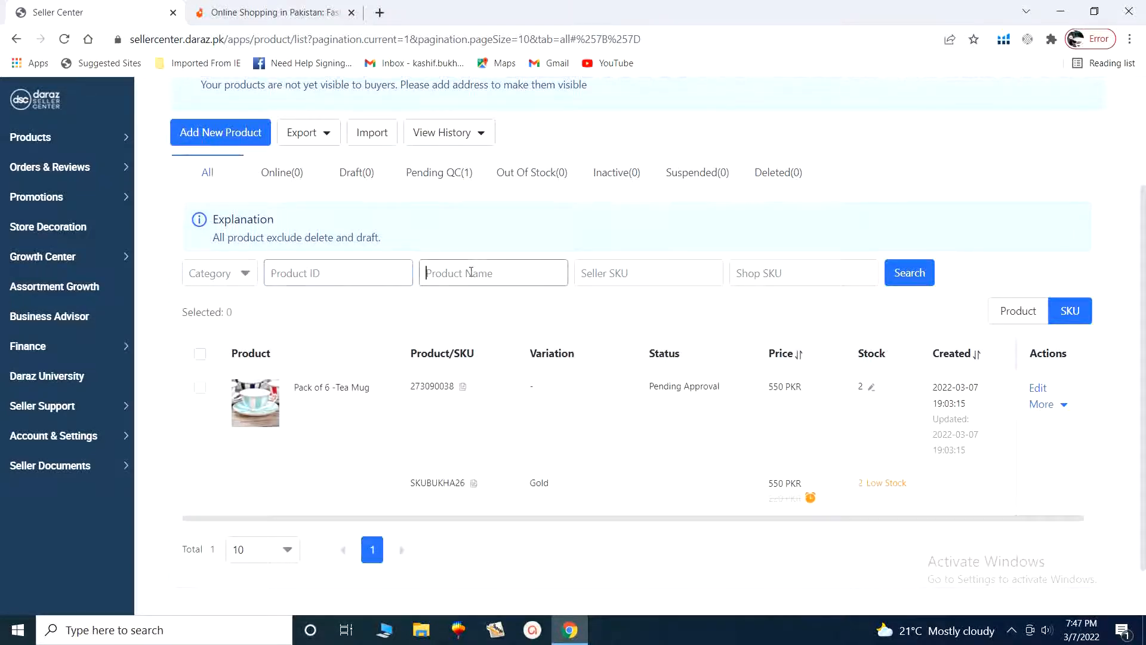
left_click(605, 272)
left_click(788, 273)
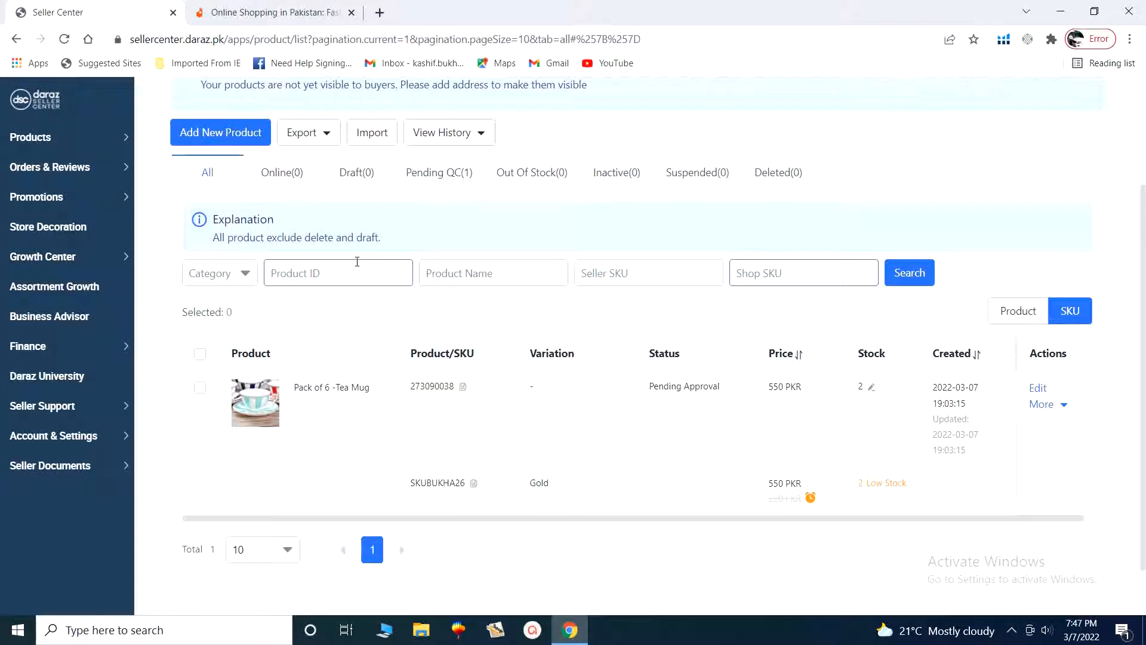
Select the Pack of 6 -Tea Mug product and review its image, name, status and price details.
left_click(200, 388)
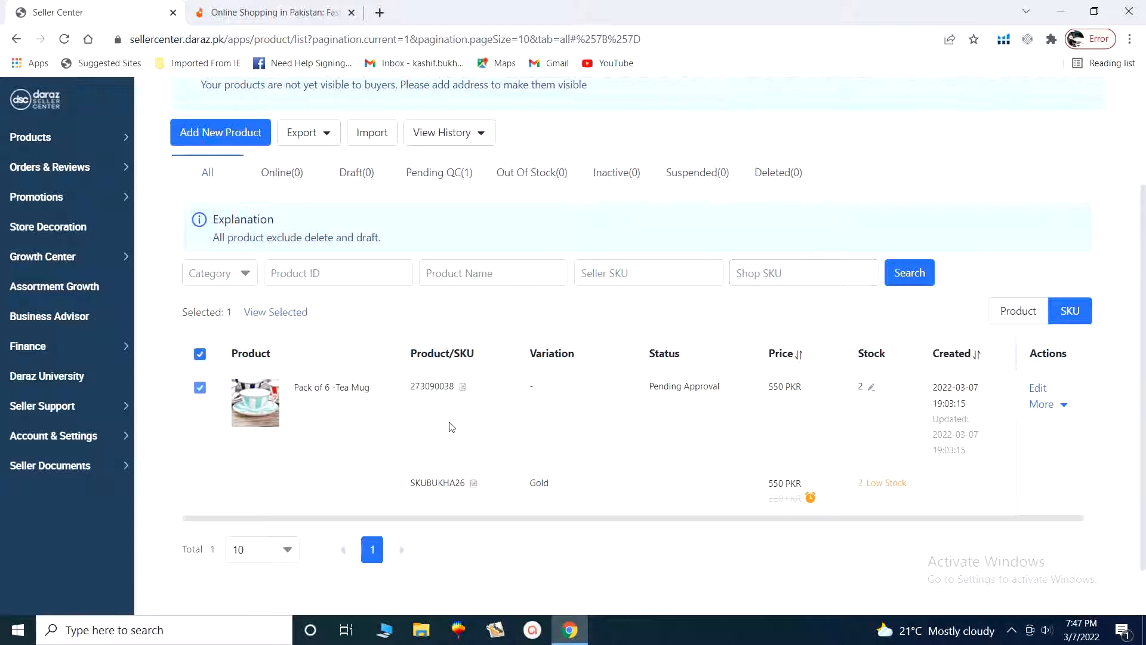
mouse_move(263, 419)
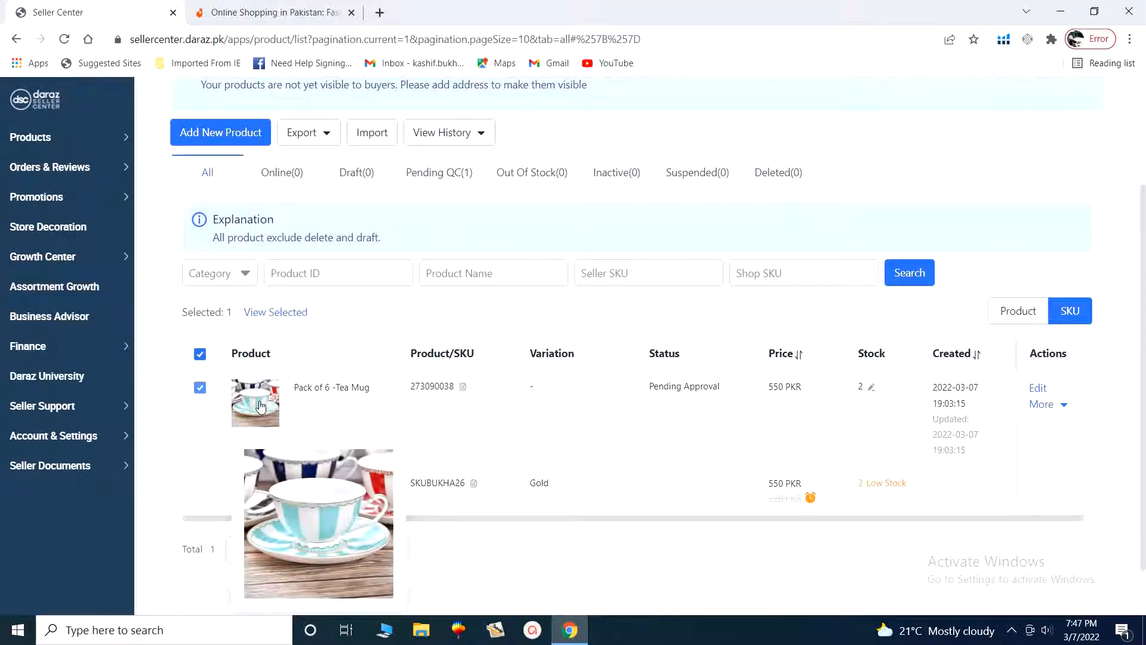
left_click_drag(295, 388, 374, 398)
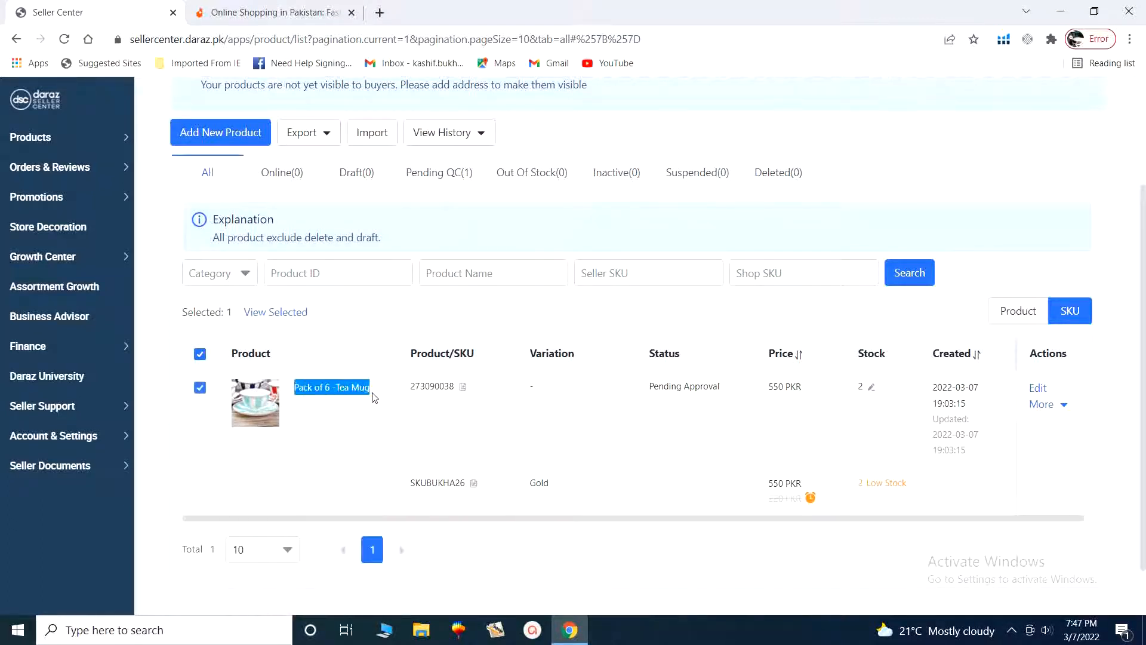
left_click(374, 398)
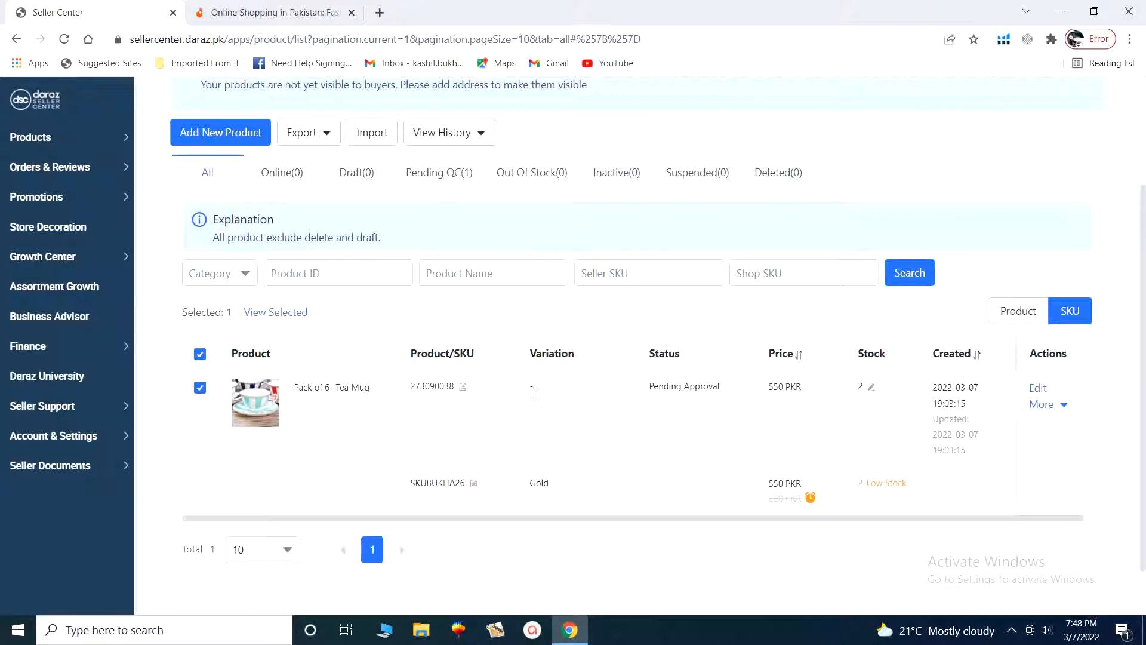
left_click_drag(648, 355, 682, 356)
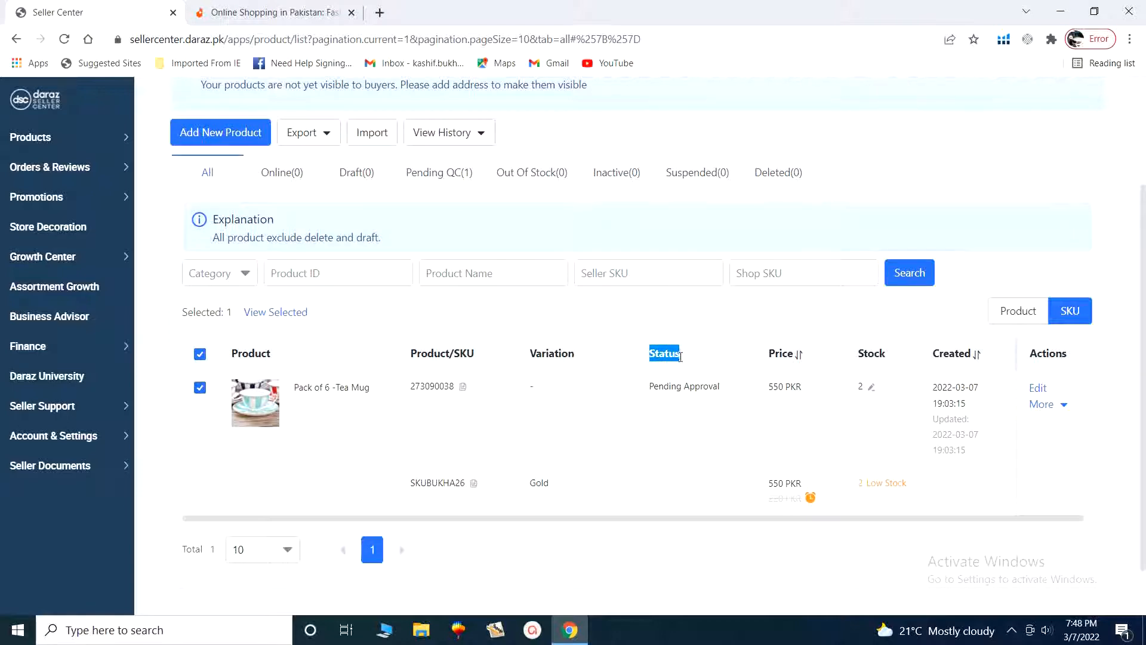
left_click(669, 410)
mouse_move(812, 500)
Increase the stock of the Pack of 6 -Tea Mug product by 18 units and save the change.
left_click(873, 389)
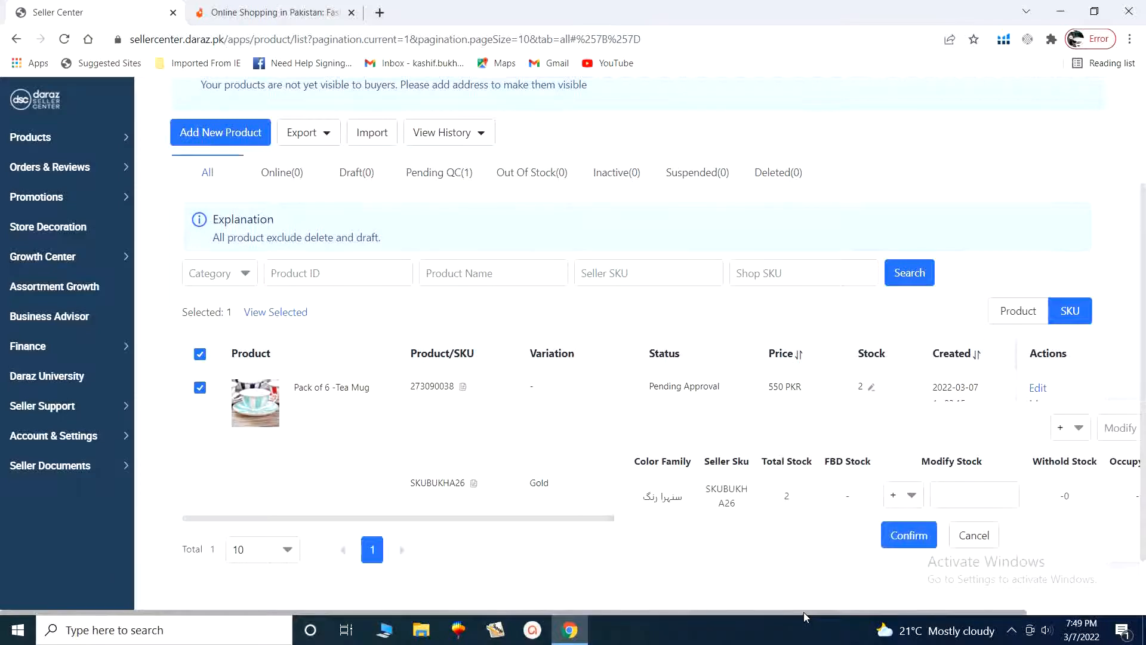
left_click_drag(803, 611, 919, 610)
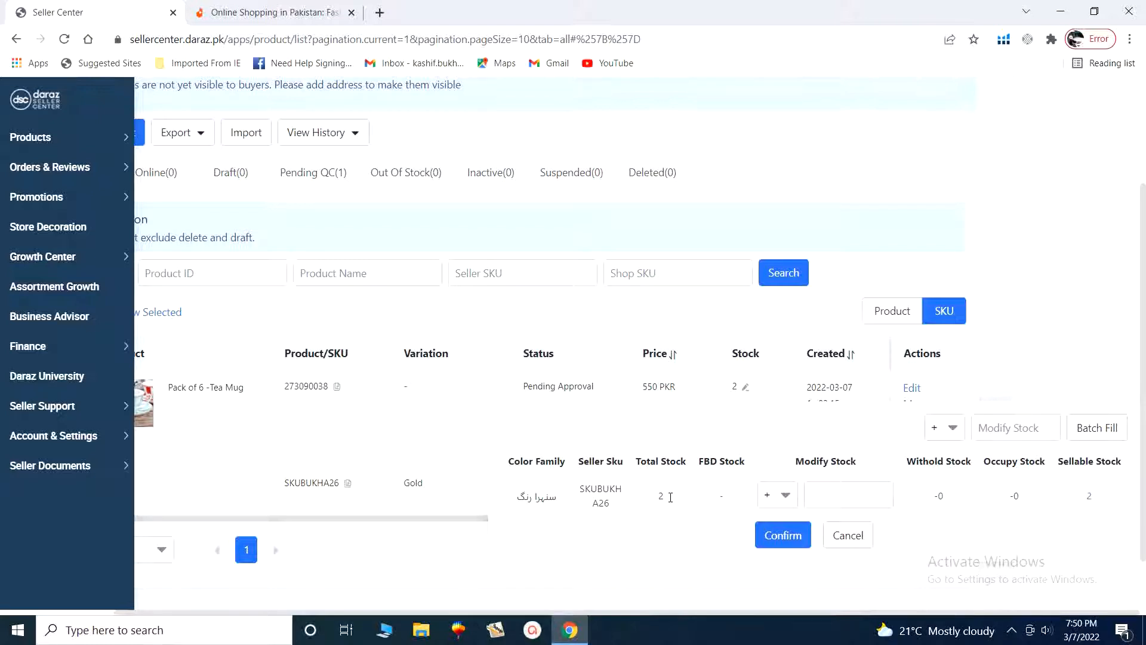
left_click(786, 499)
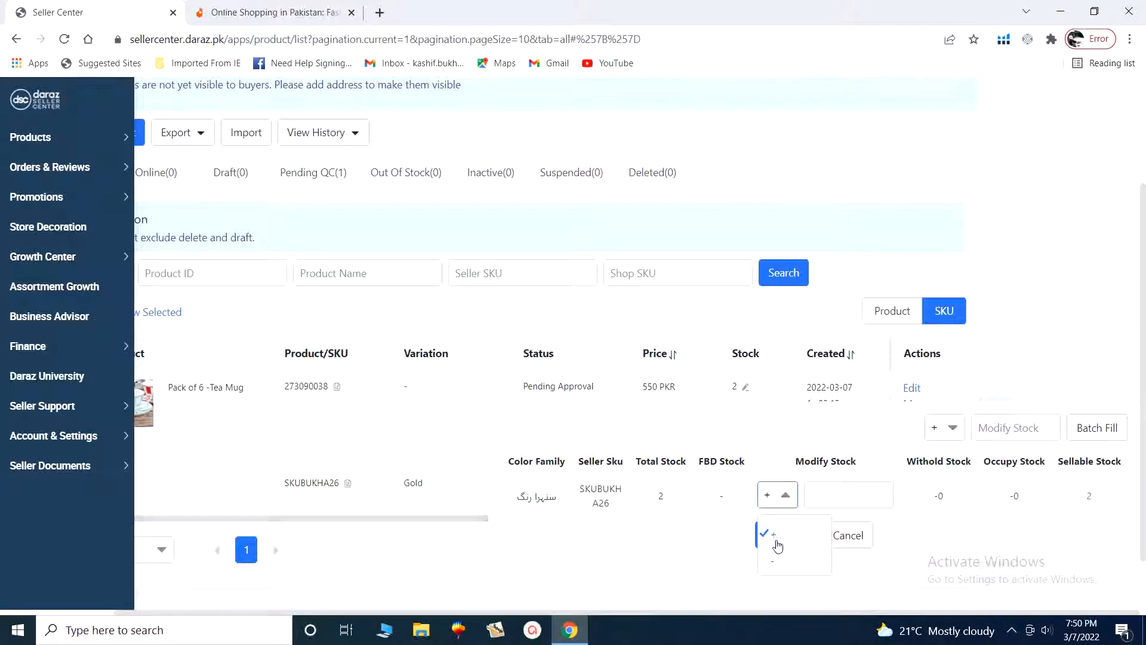
left_click(835, 493)
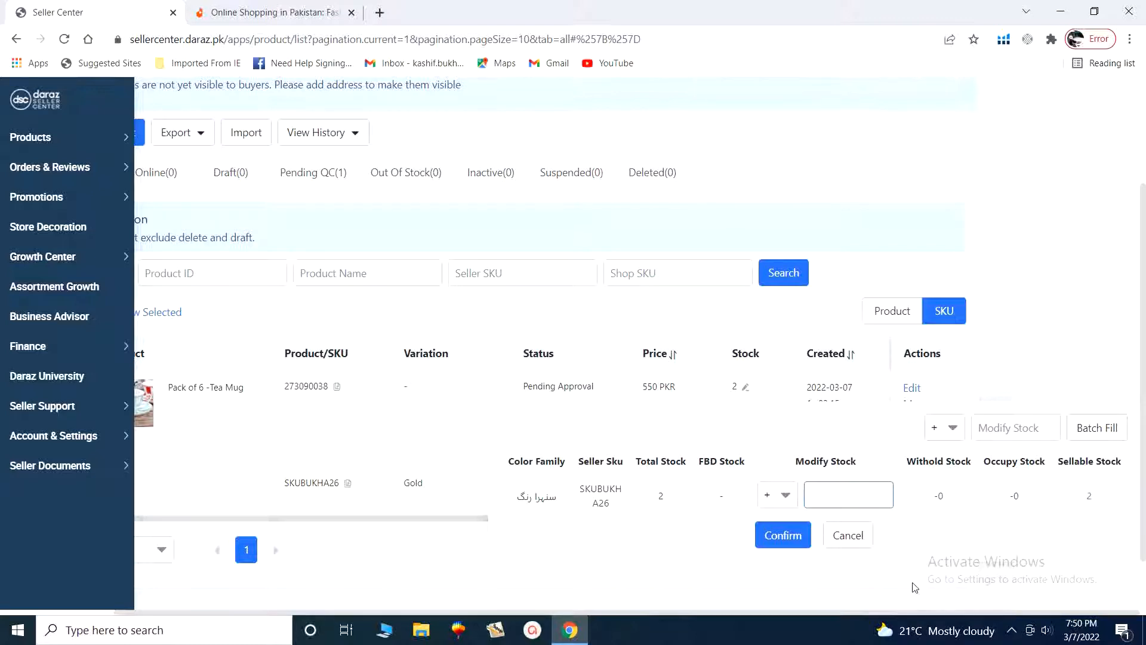
type("18")
left_click(776, 538)
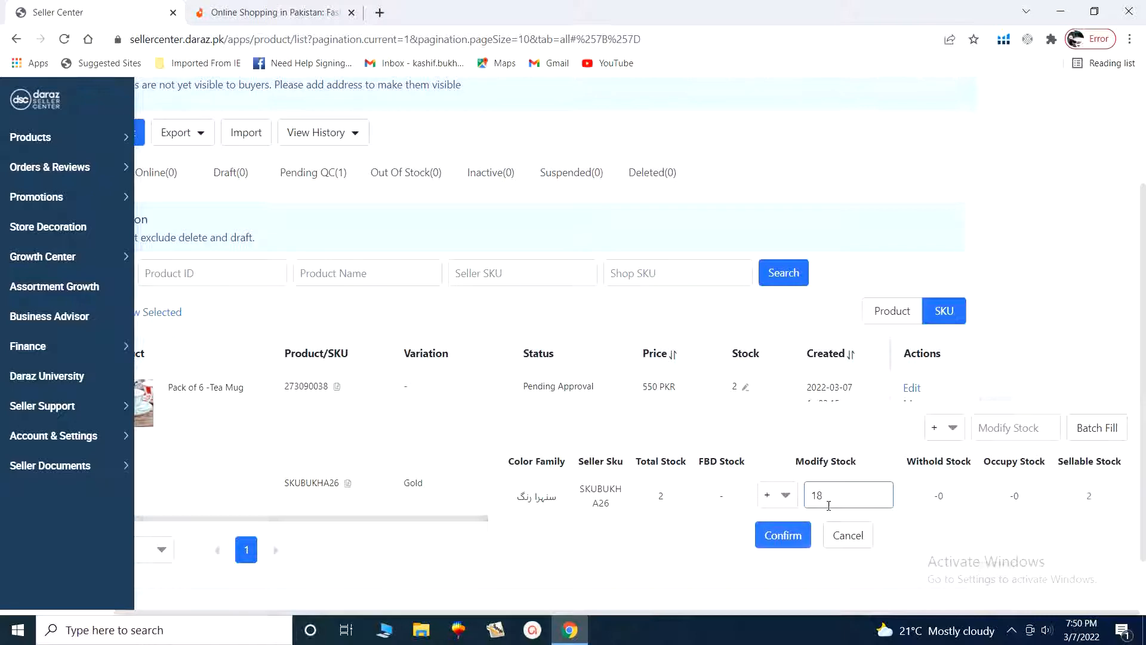
left_click(776, 537)
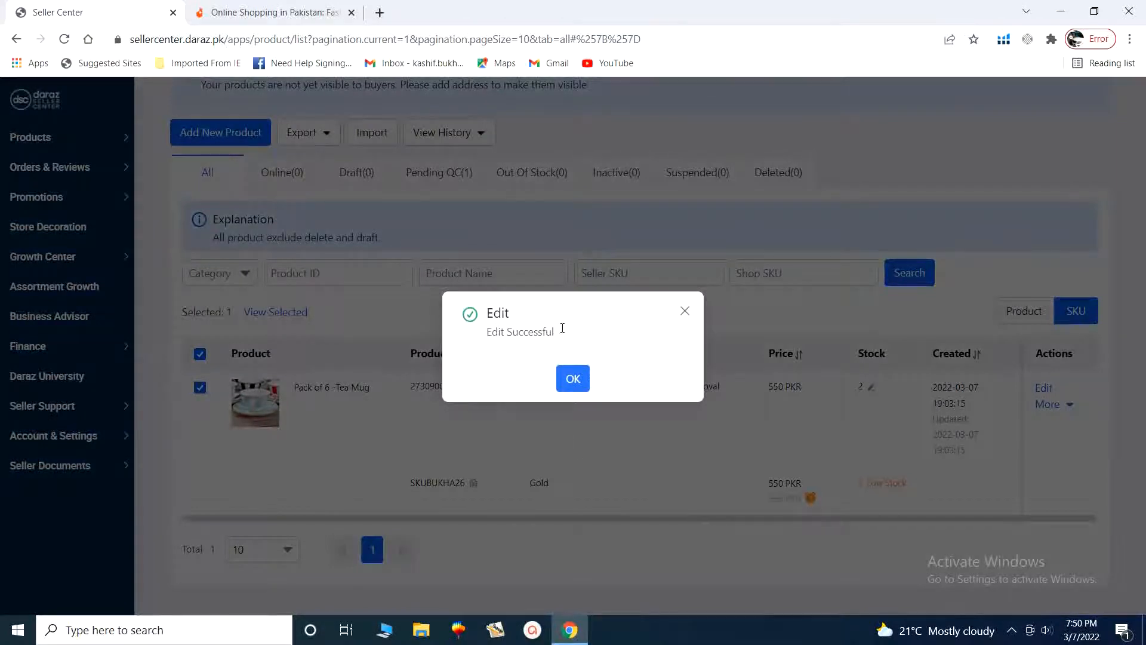
left_click(572, 381)
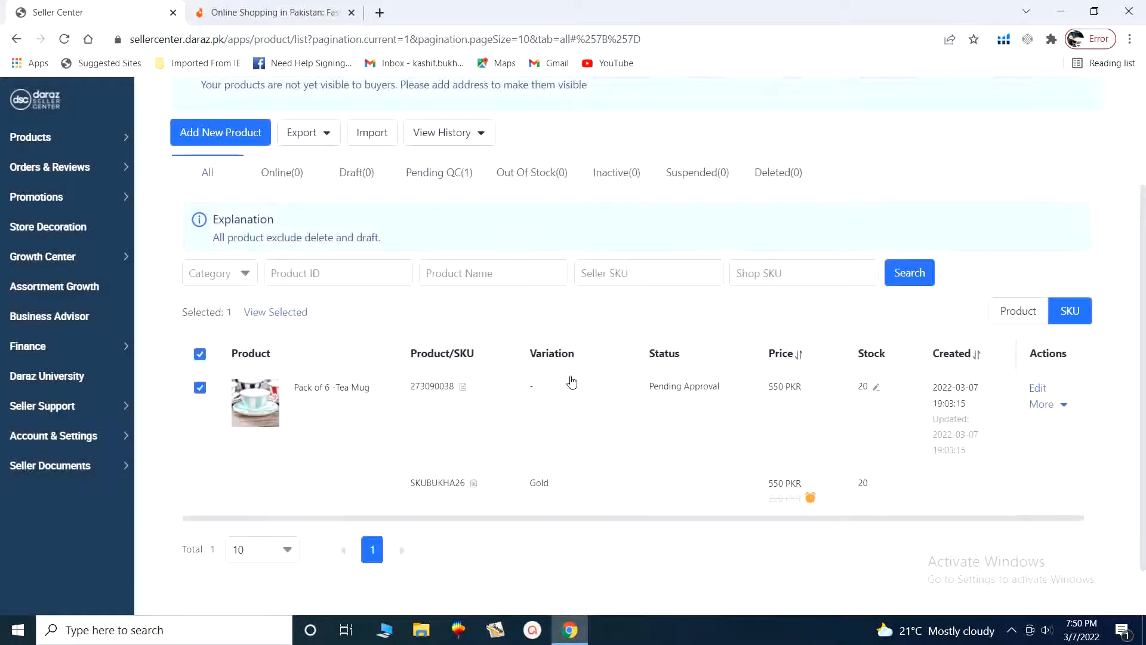
Reduce the stock of the Pack of 6 -Tea Mug product by 5 units and save the change.
left_click(877, 389)
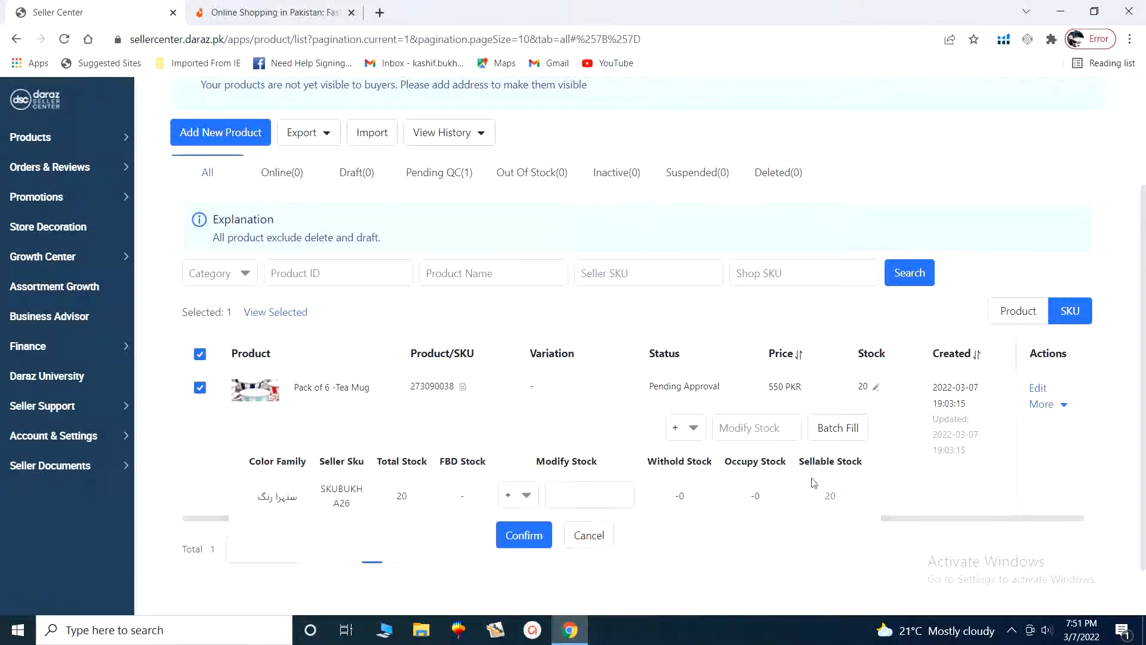
scroll(442, 501, "down", 1)
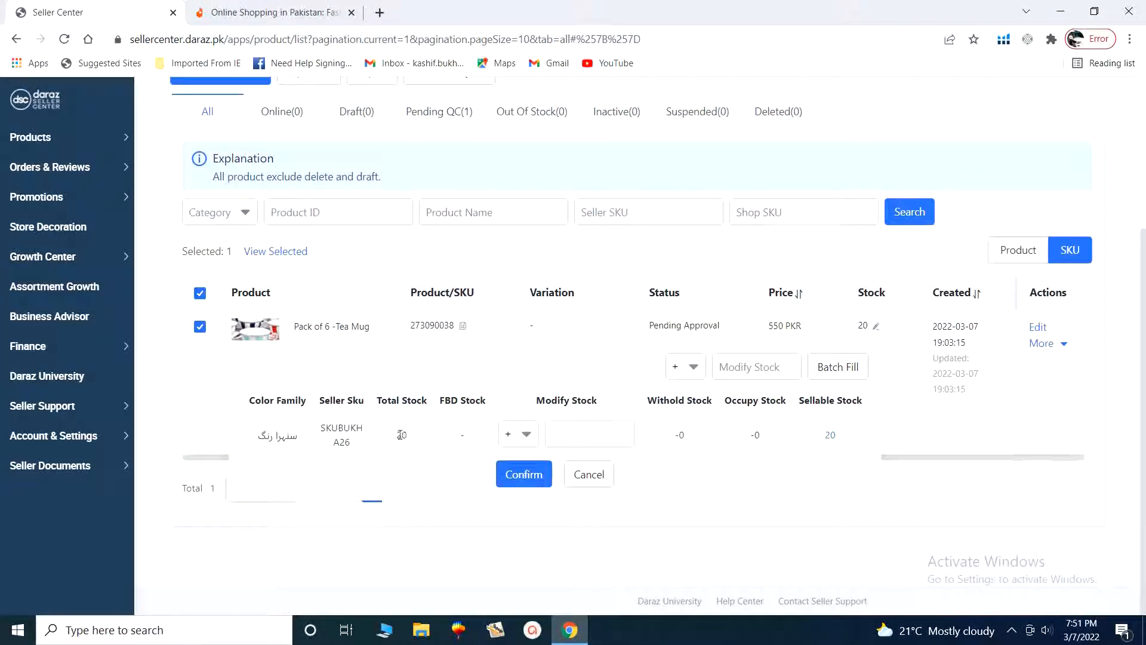
left_click(528, 438)
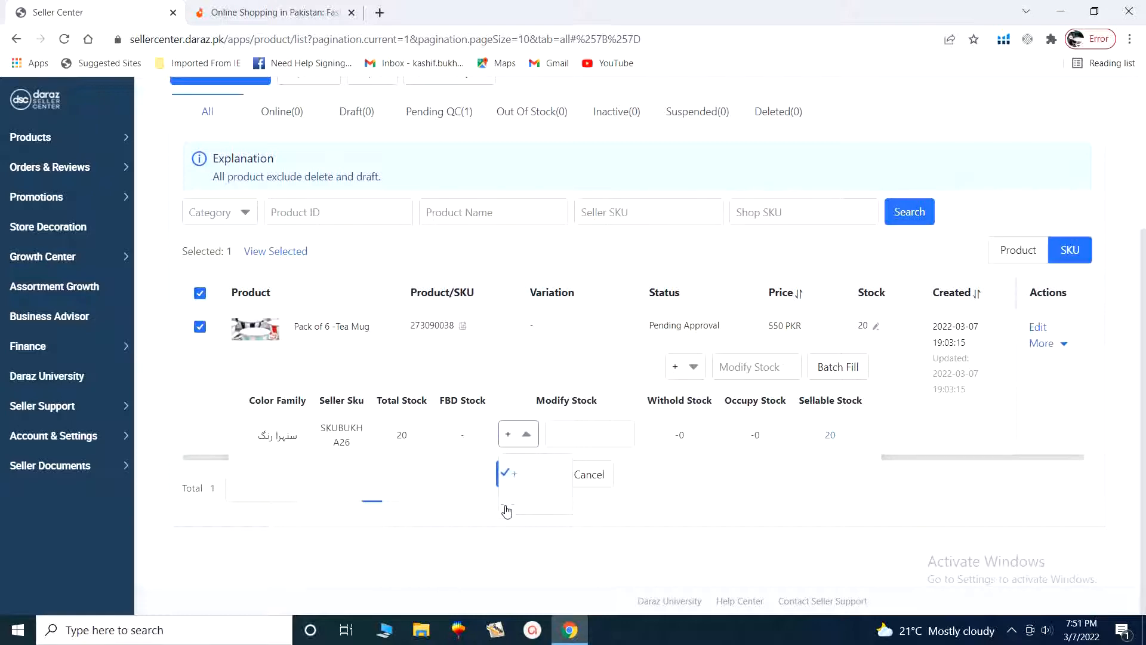
left_click(511, 505)
left_click(561, 435)
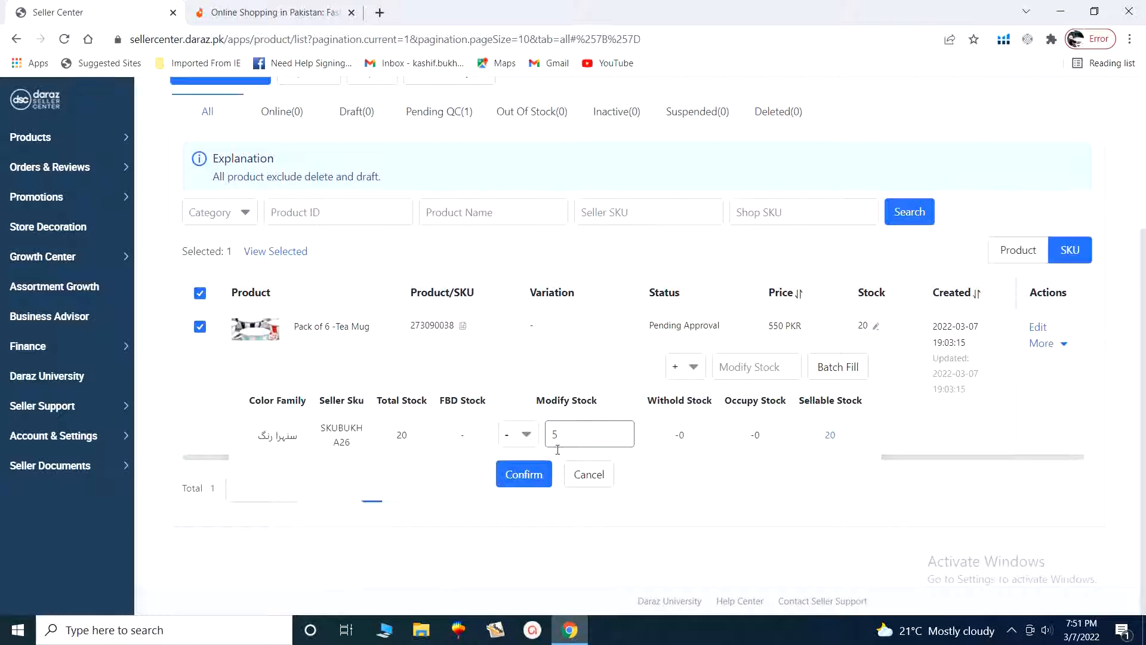
left_click(523, 475)
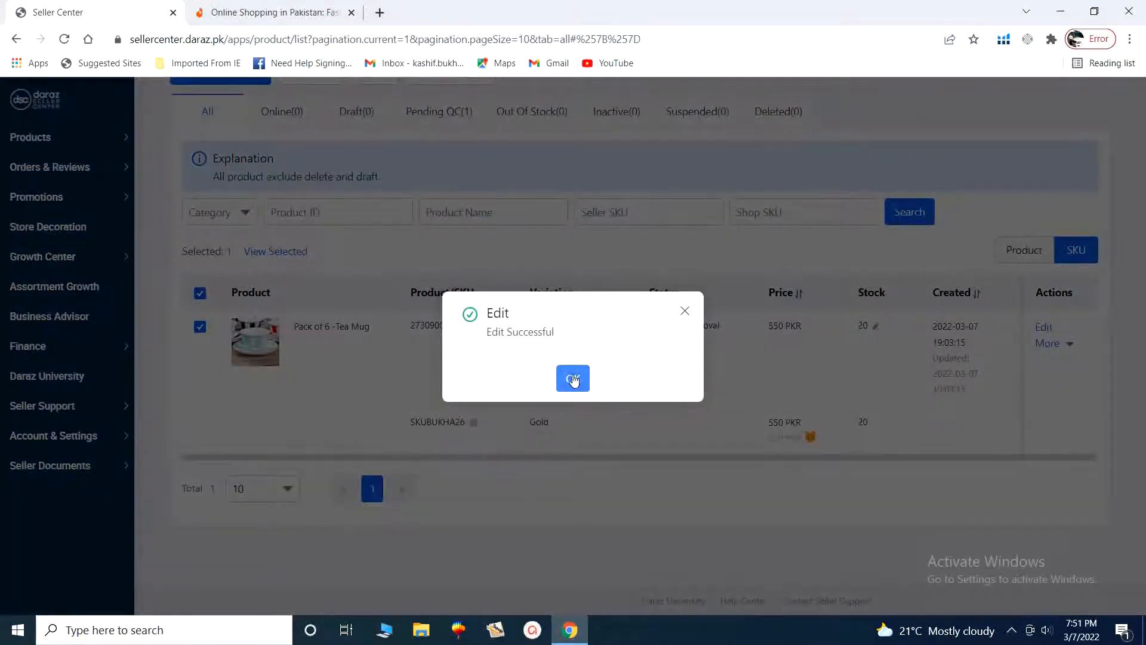
left_click(570, 382)
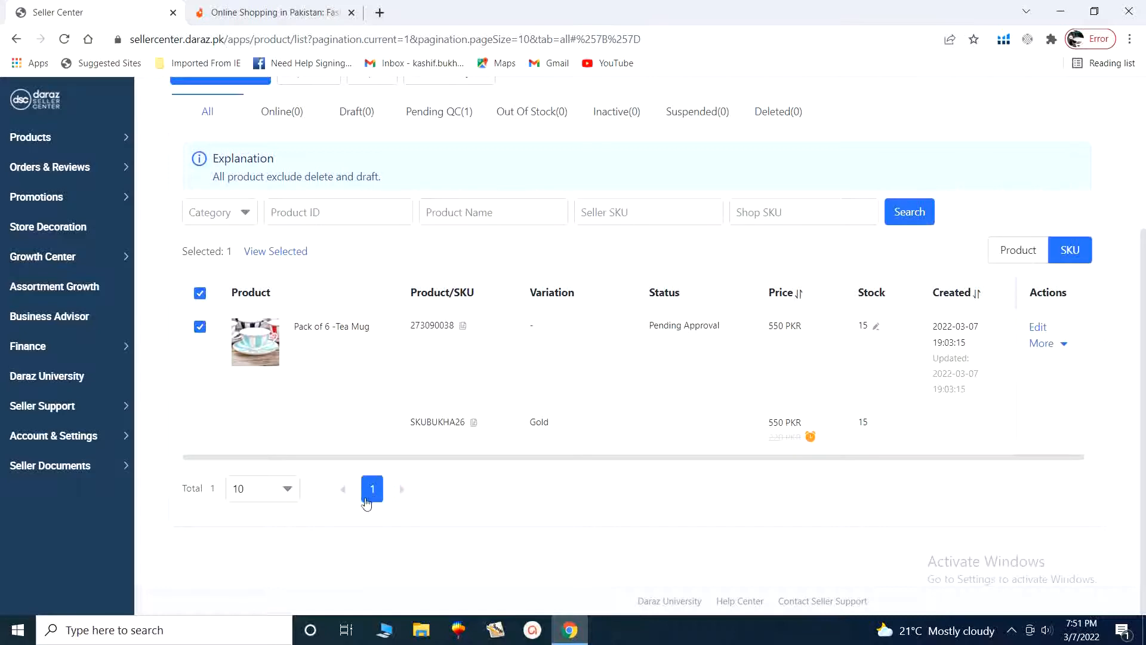
Check the available page-size options for the product list, keeping the current one.
left_click(289, 489)
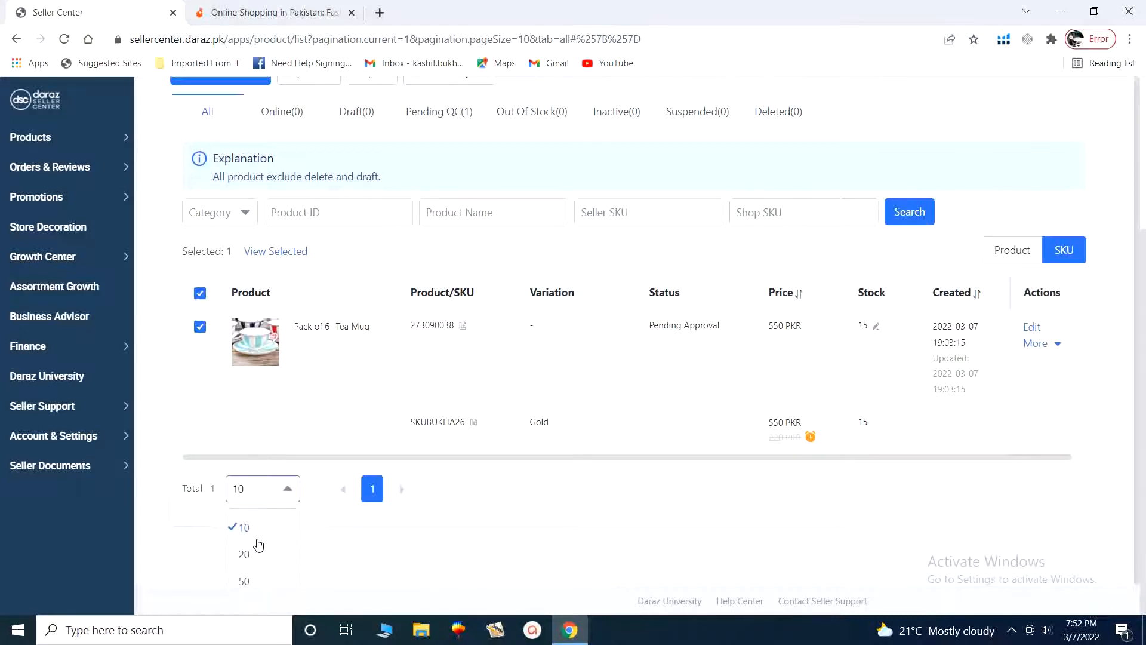
scroll(258, 567, "down", 1)
left_click(430, 545)
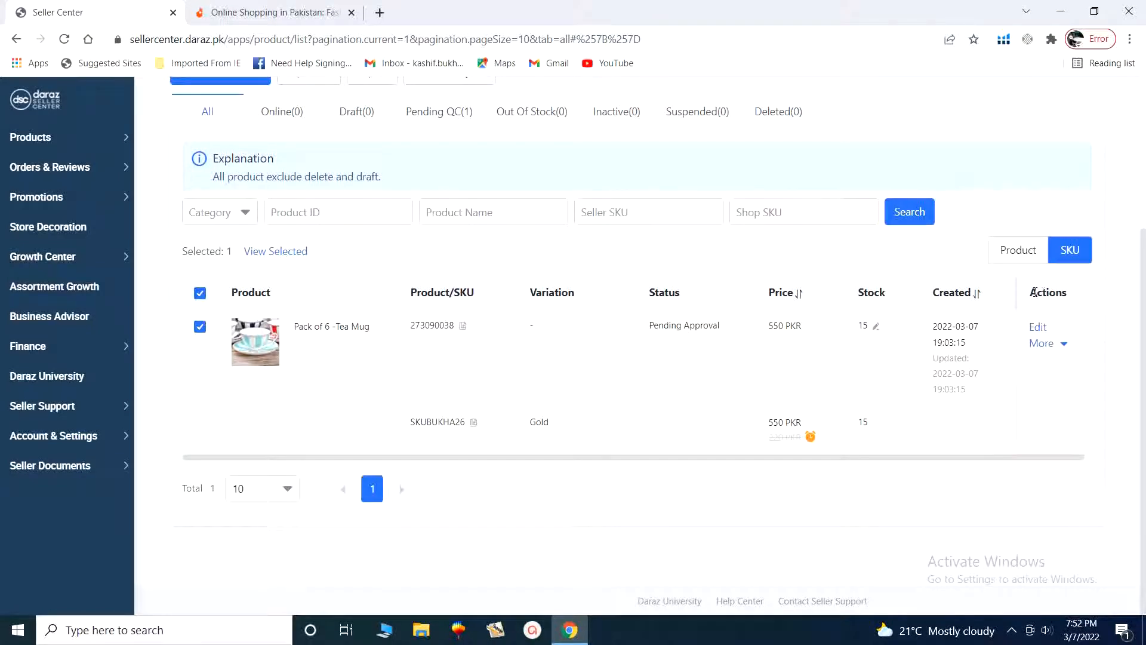
Open the Pack of 6 -Tea Mug product for editing and set its cup type to Mug Sets.
left_click(1039, 333)
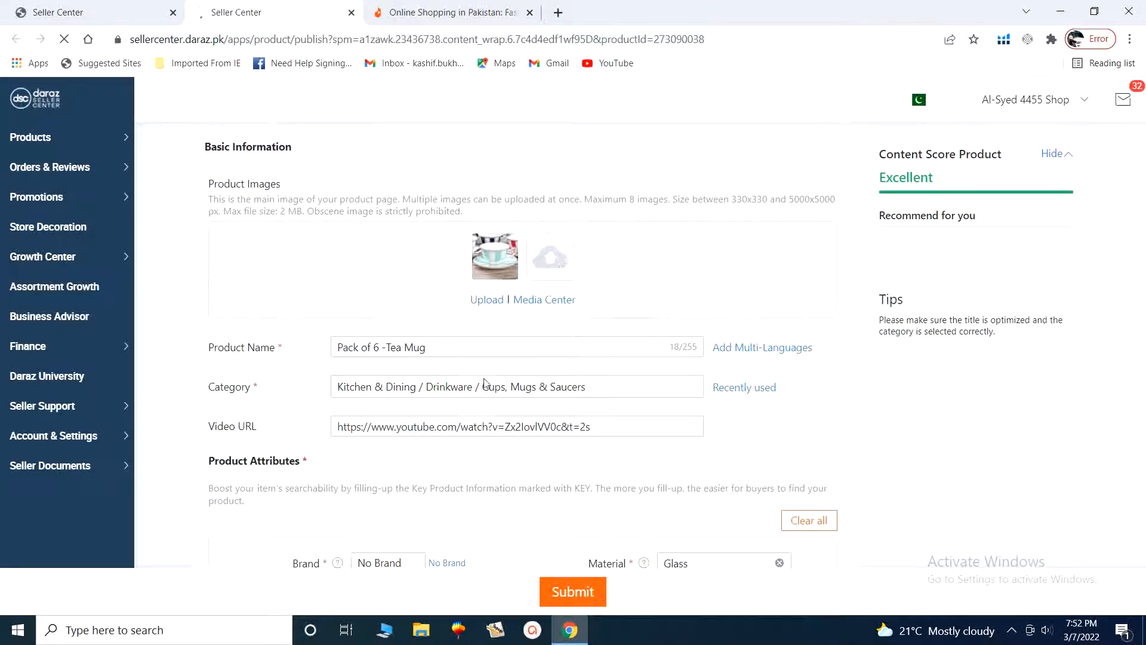
left_click(468, 348)
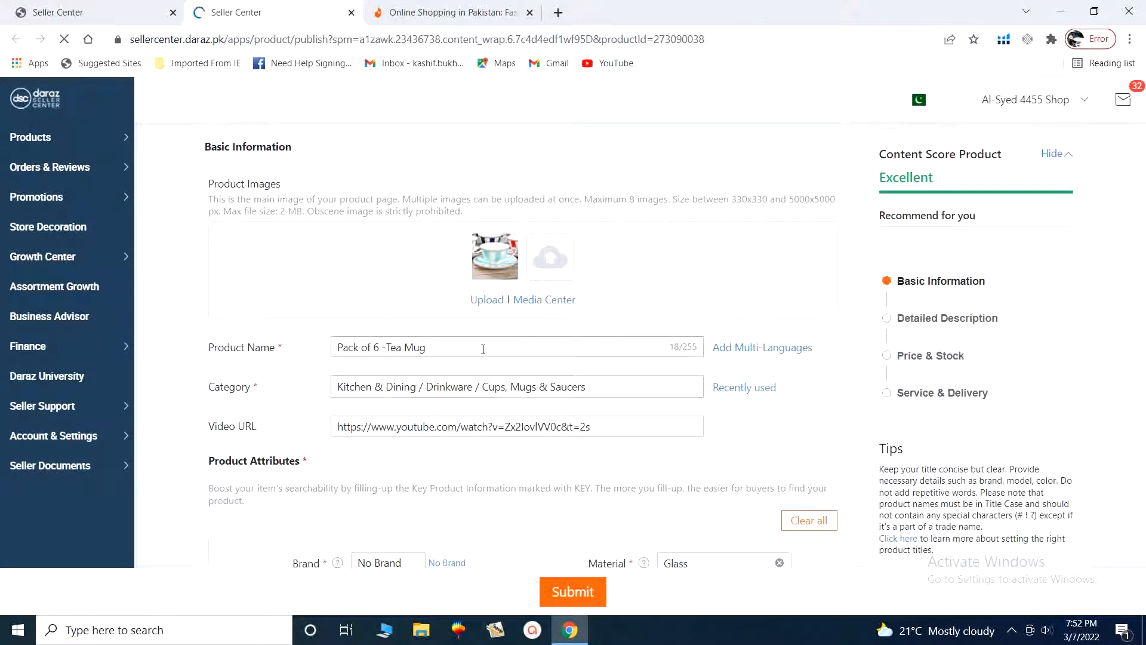
scroll(480, 348, "down", 2)
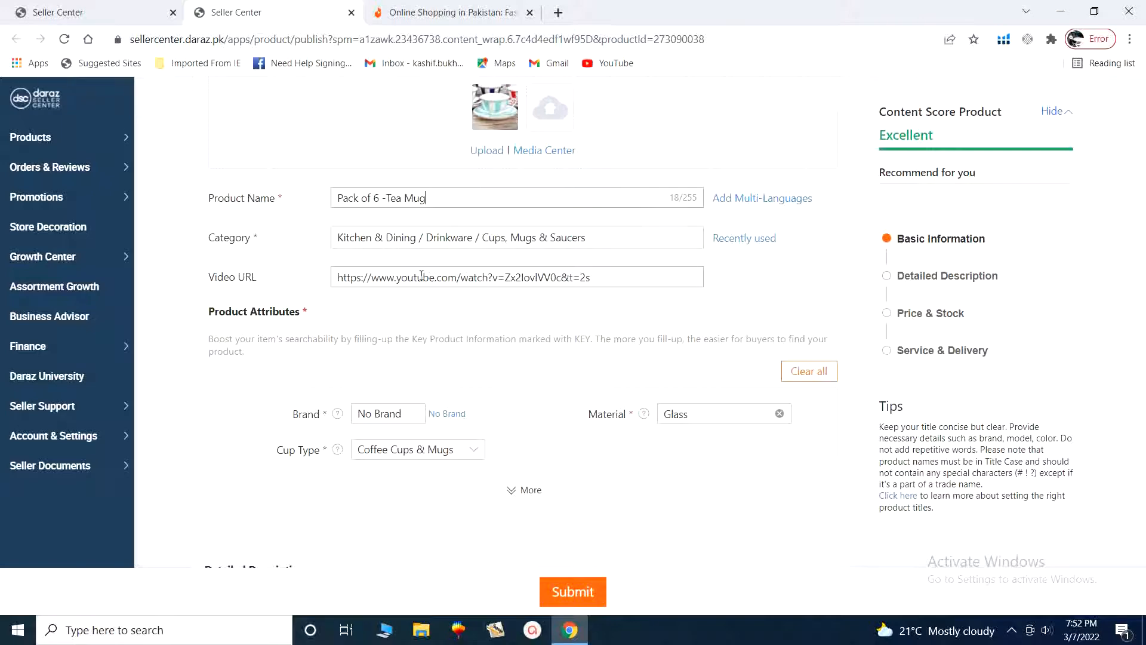
scroll(431, 284, "down", 3)
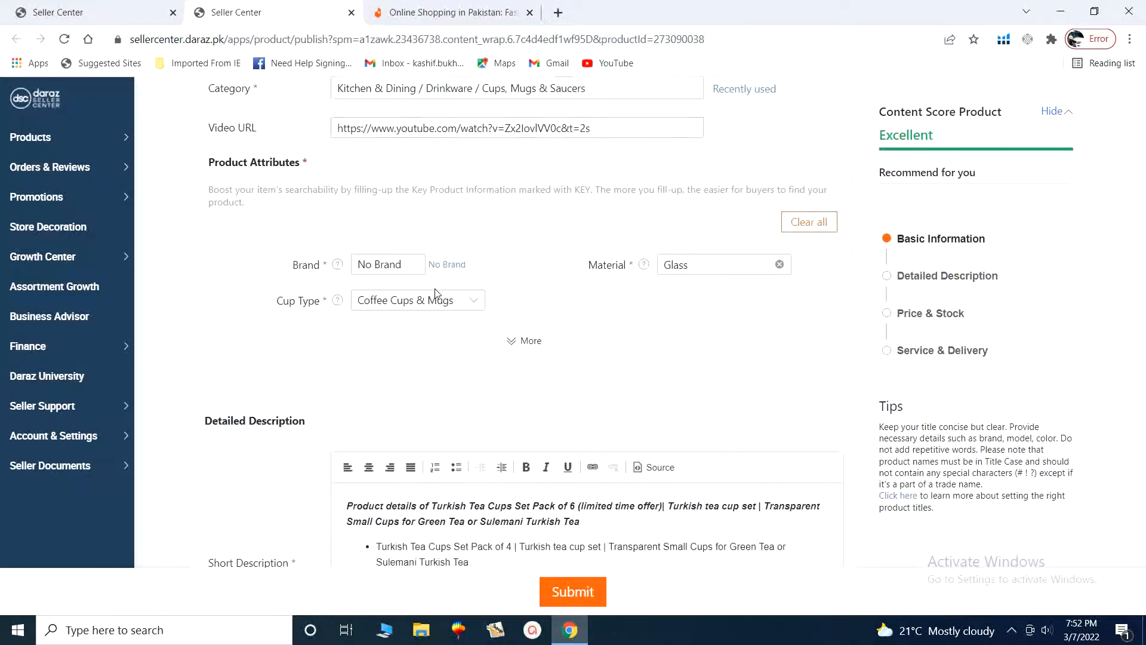
left_click(474, 303)
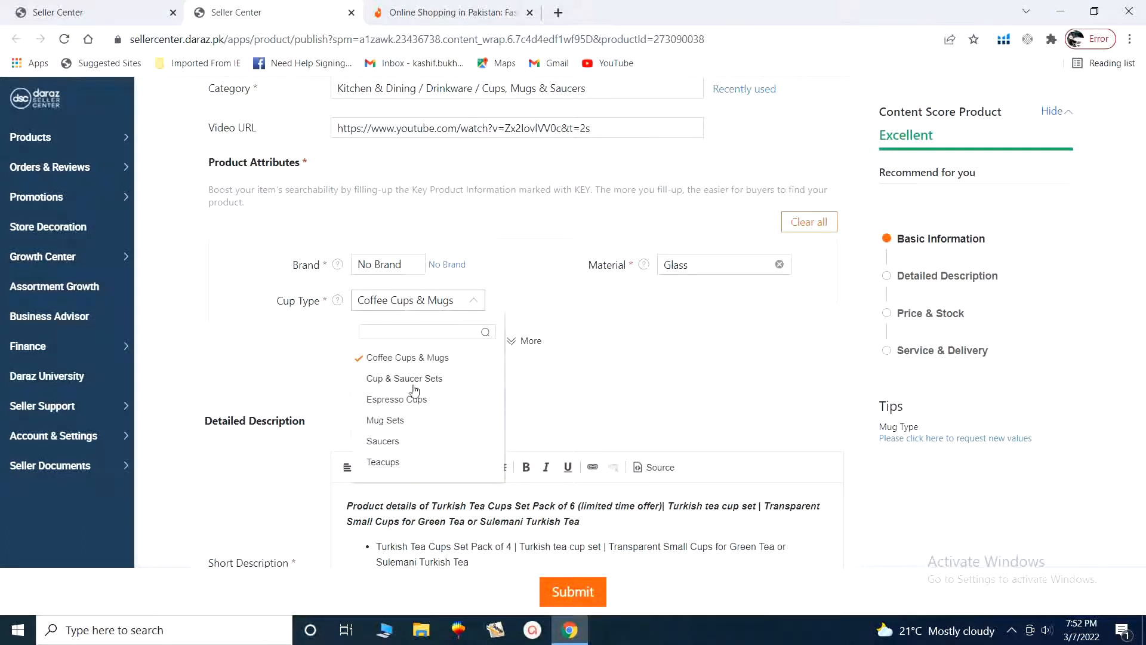
left_click(410, 423)
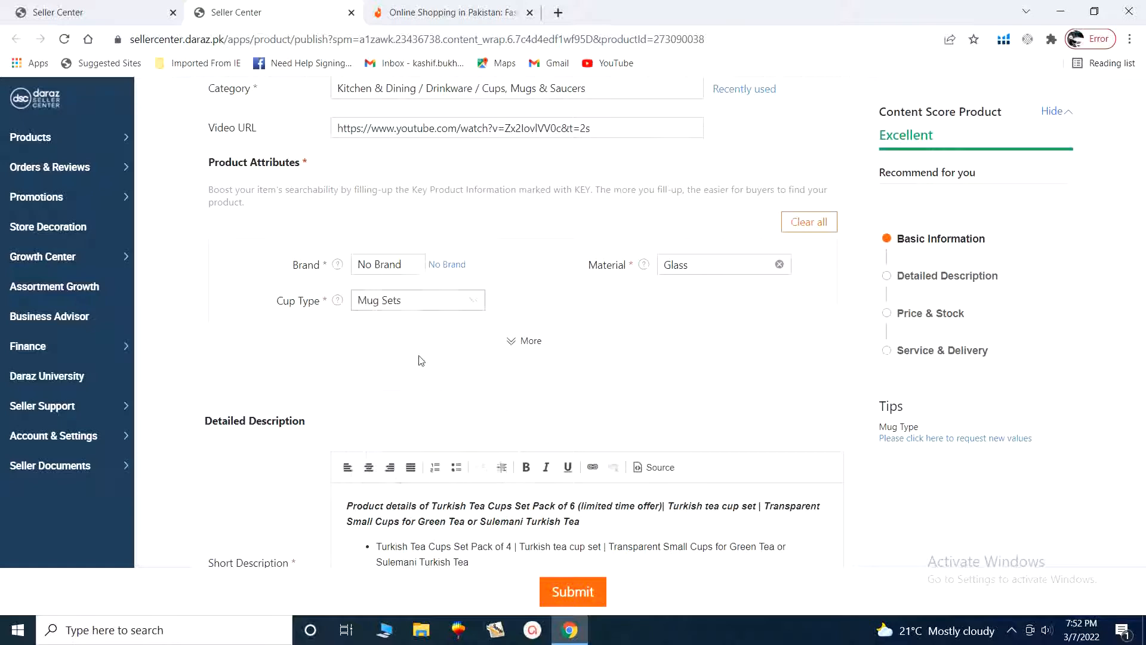
Review the material options and the additional product attributes without changing them.
left_click(768, 265)
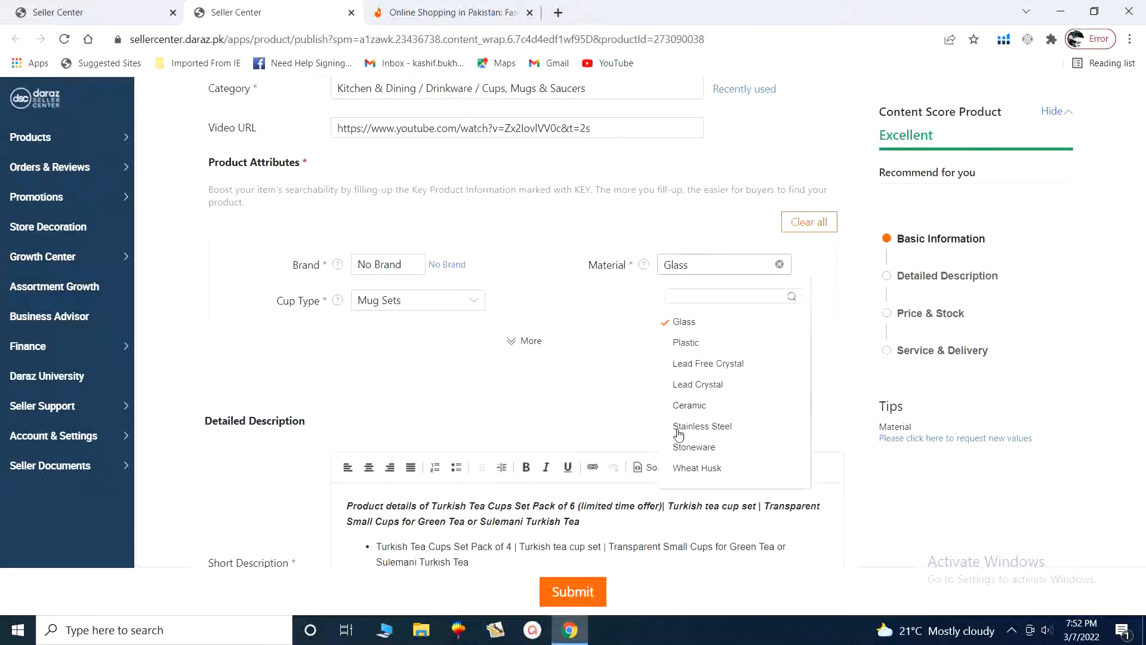
left_click(594, 354)
left_click(594, 354)
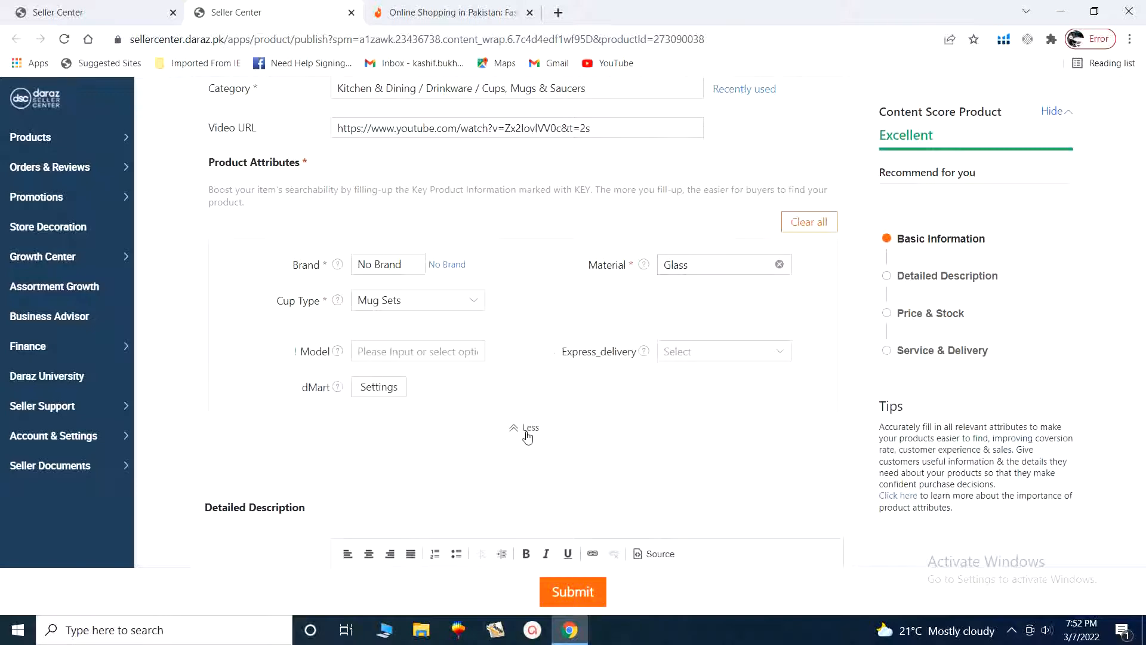
left_click(368, 351)
left_click(382, 403)
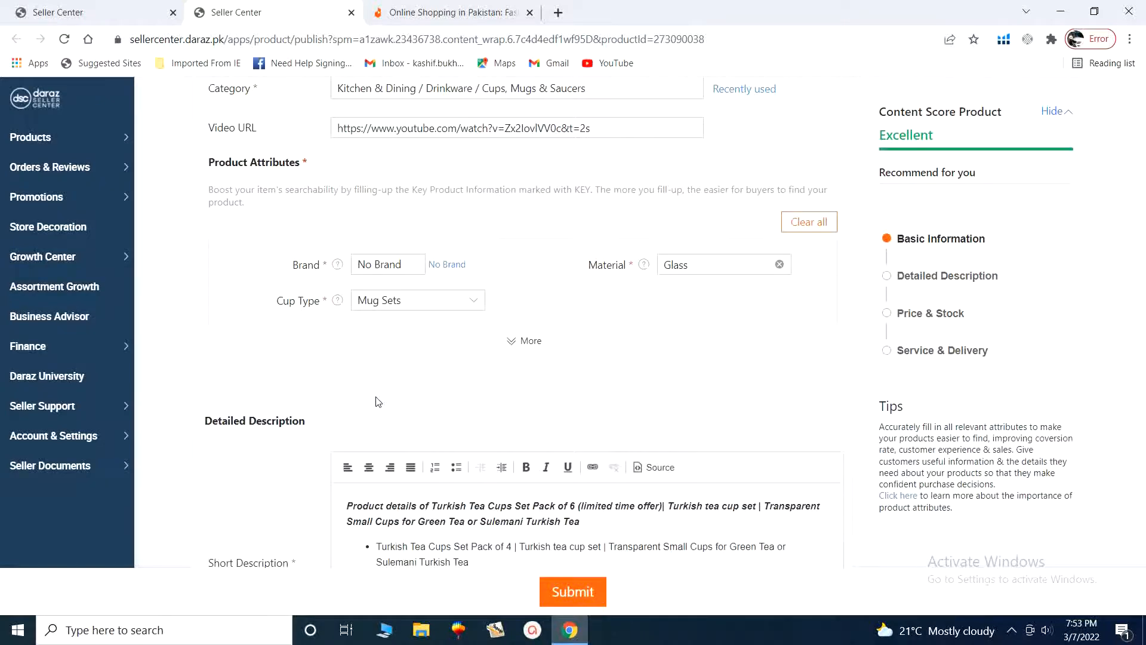
Review the city options for dMart and Express_delivery in the additional attributes without selecting any.
left_click(535, 343)
left_click(388, 388)
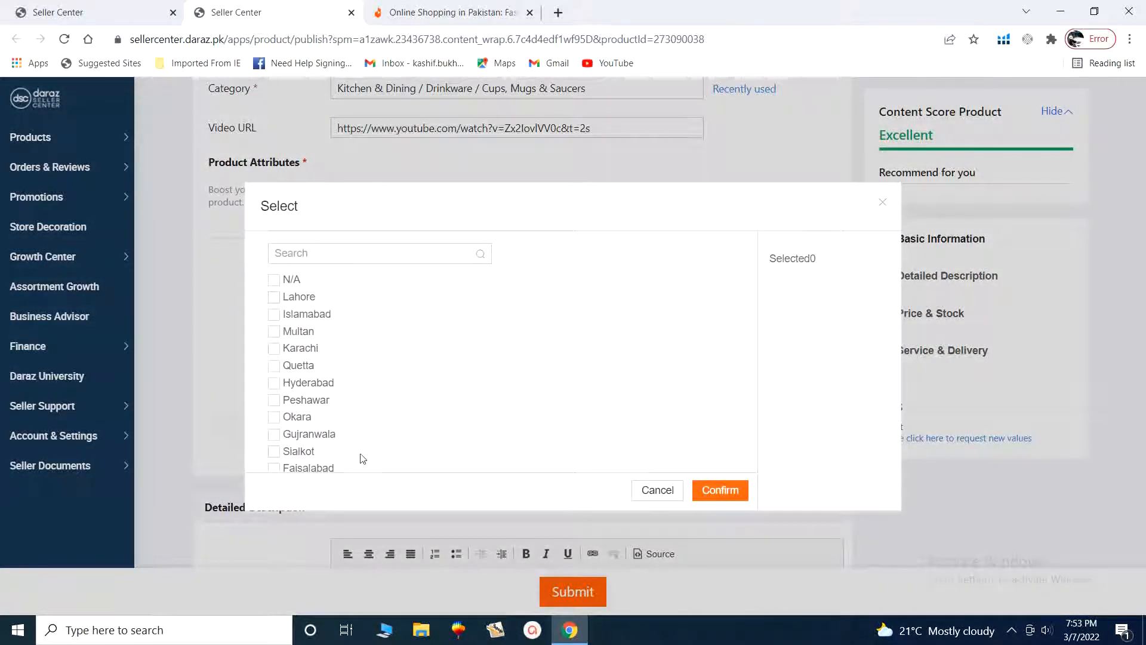
left_click(664, 491)
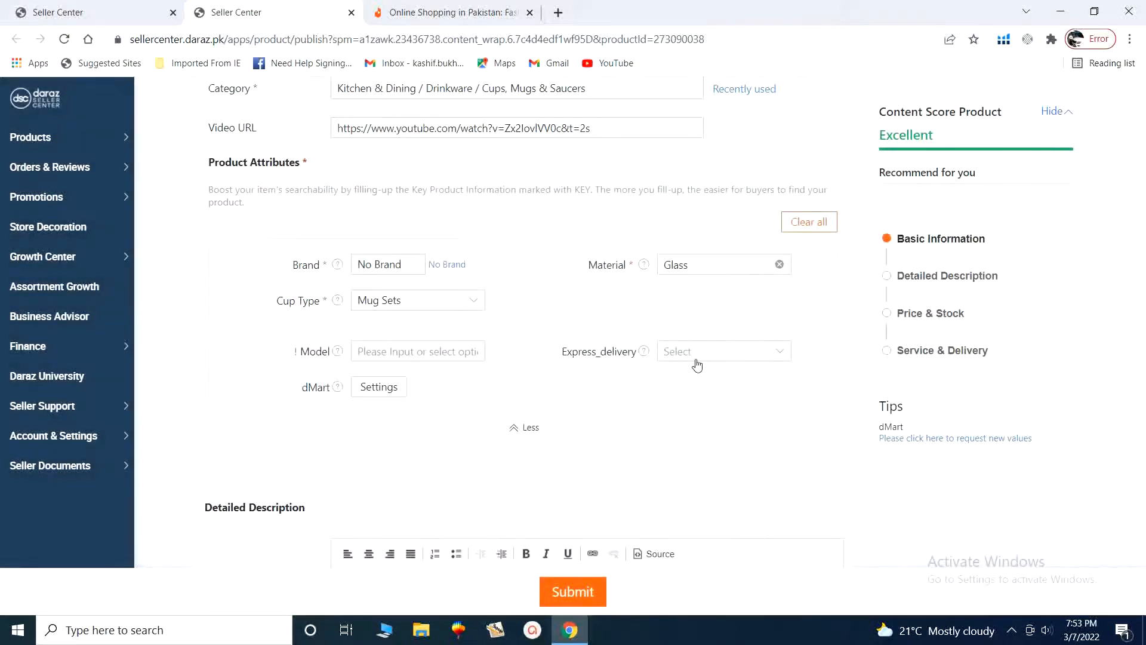
left_click(703, 353)
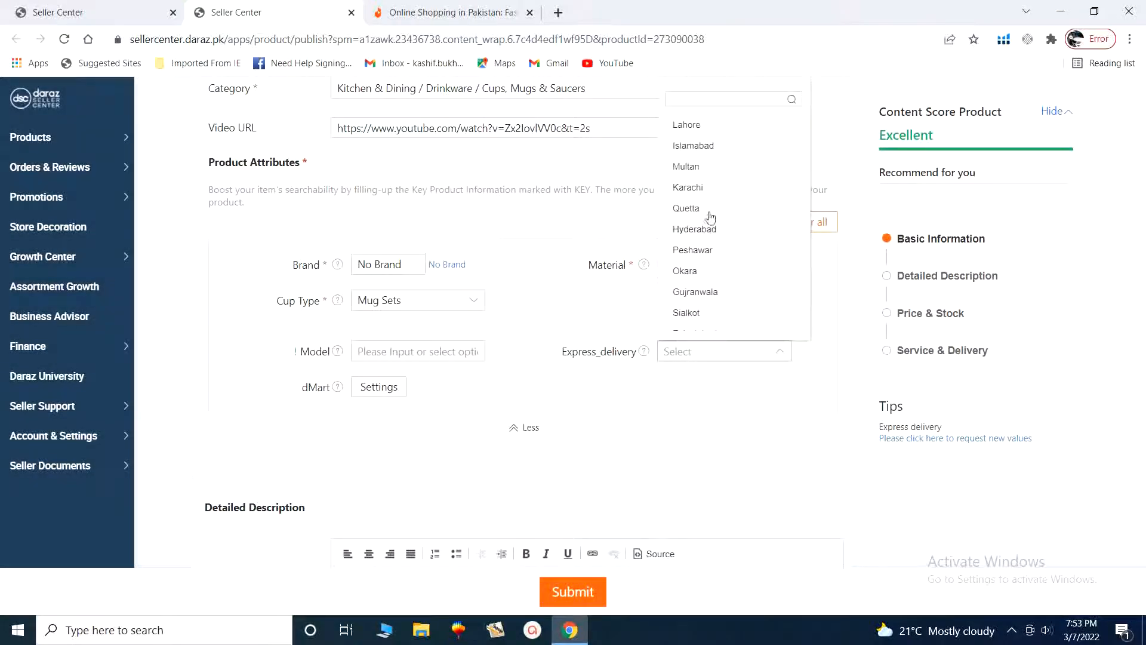
left_click(586, 422)
Insert the tea cup image from the Desktop folder into the product's English description.
scroll(494, 396, "down", 3)
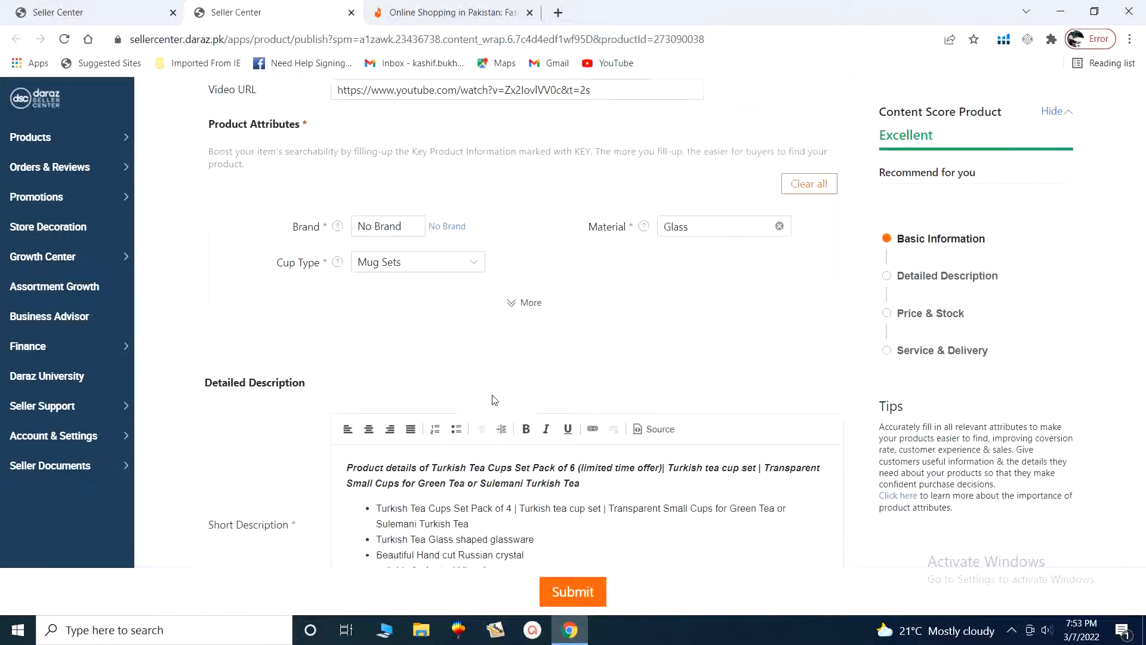
scroll(495, 396, "down", 2)
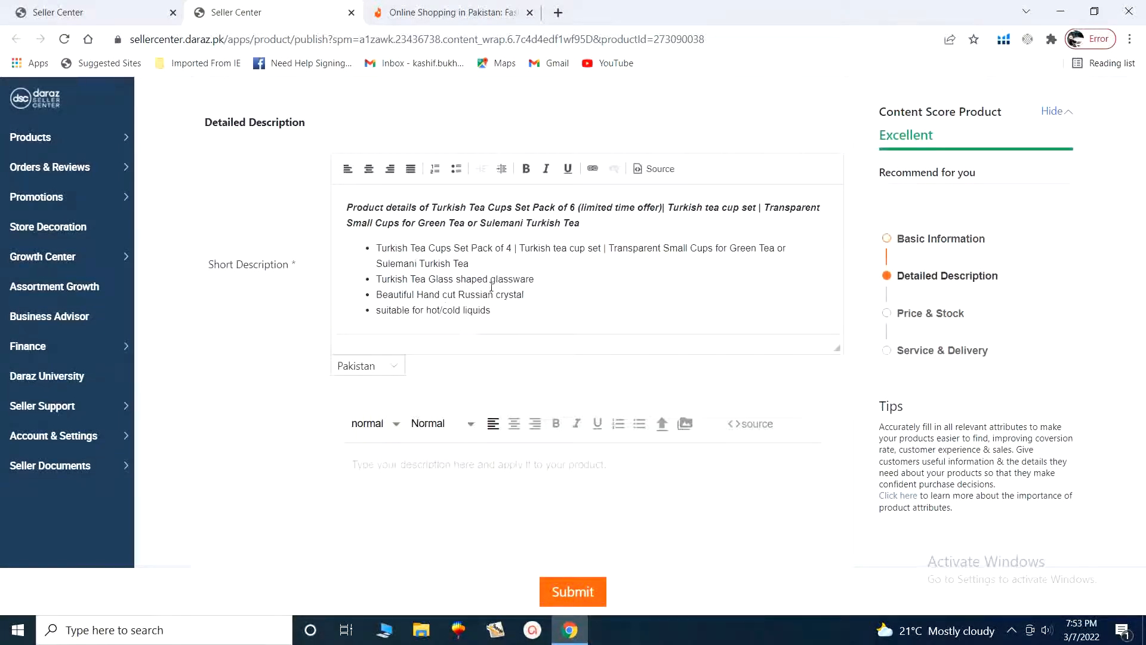
scroll(492, 287, "down", 10)
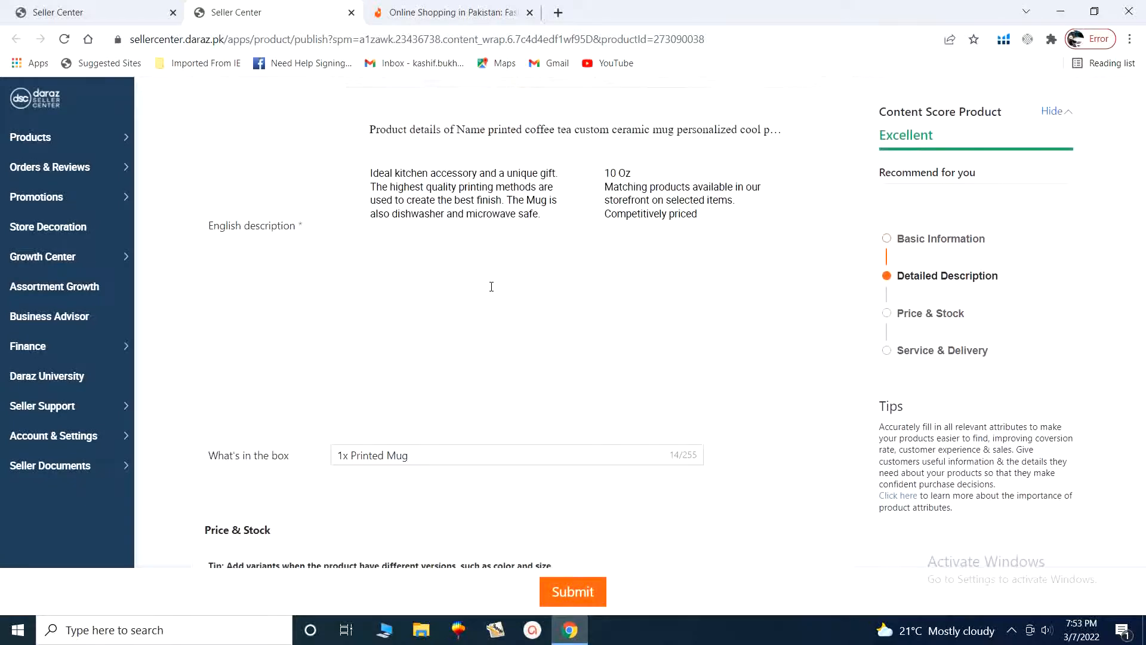
scroll(370, 261, "up", 1)
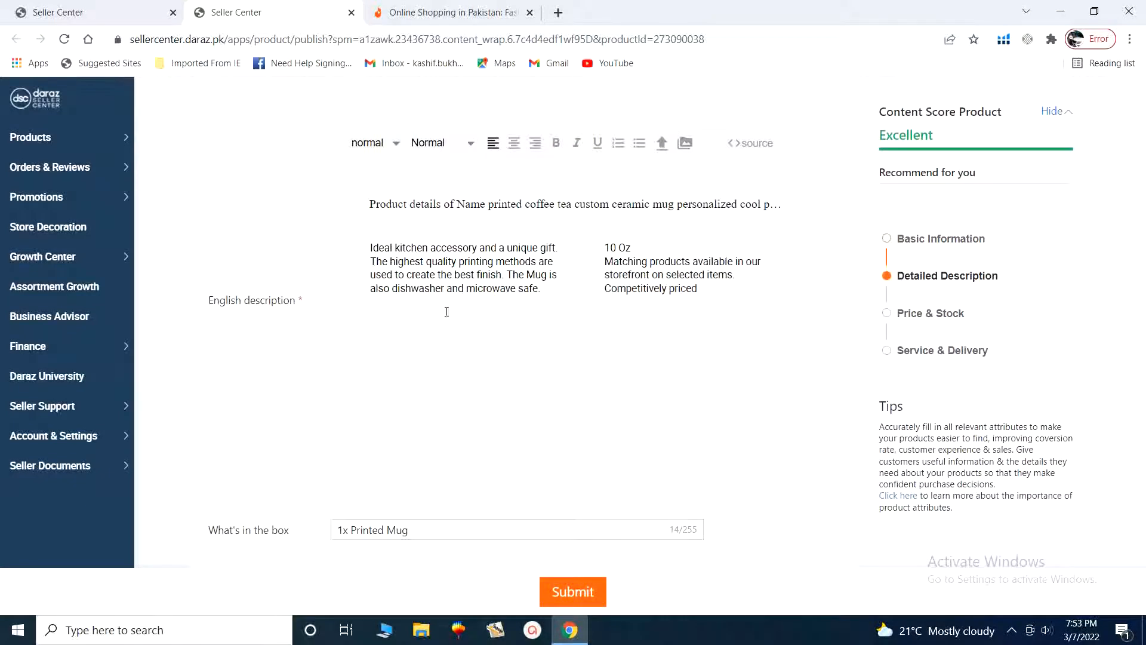
left_click(661, 149)
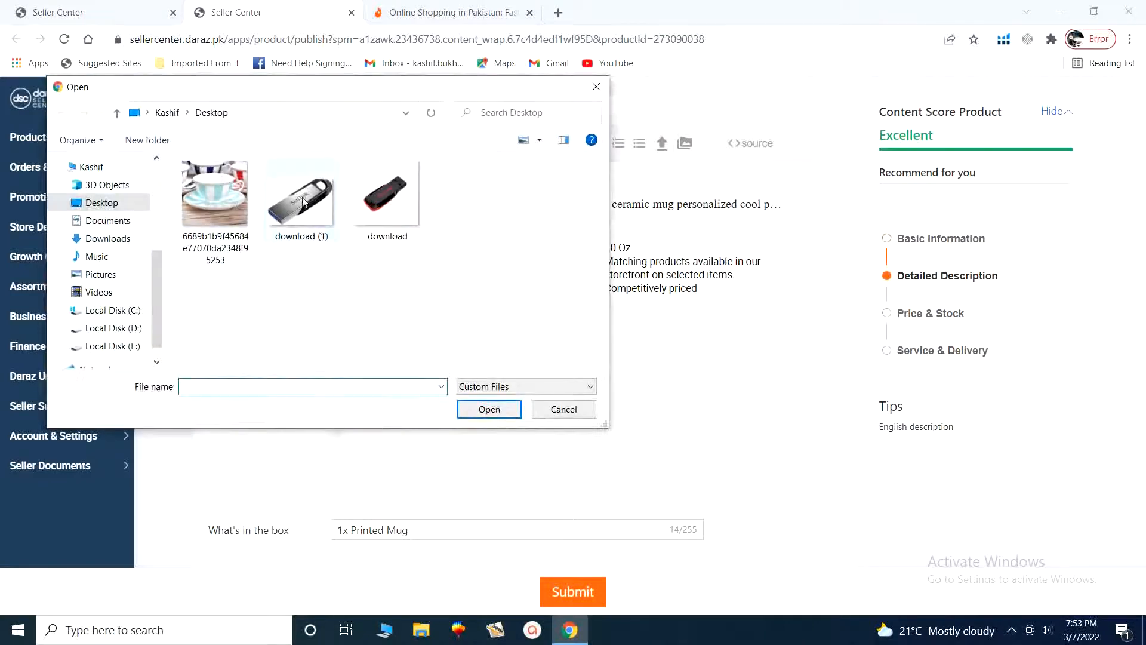
left_click(217, 197)
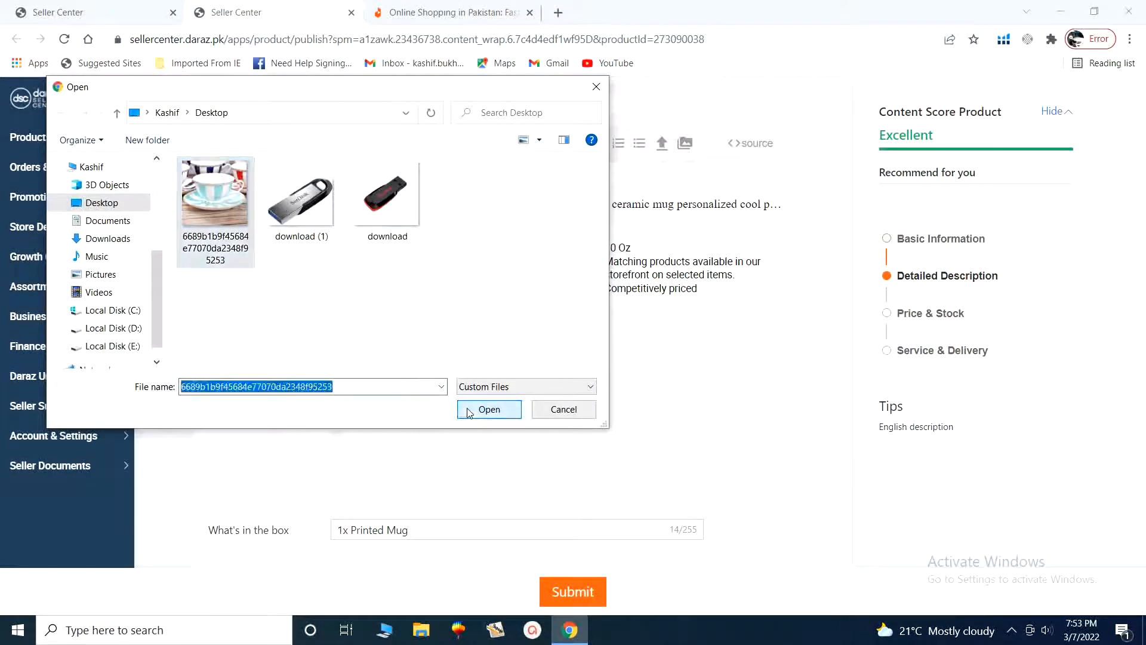
left_click(470, 411)
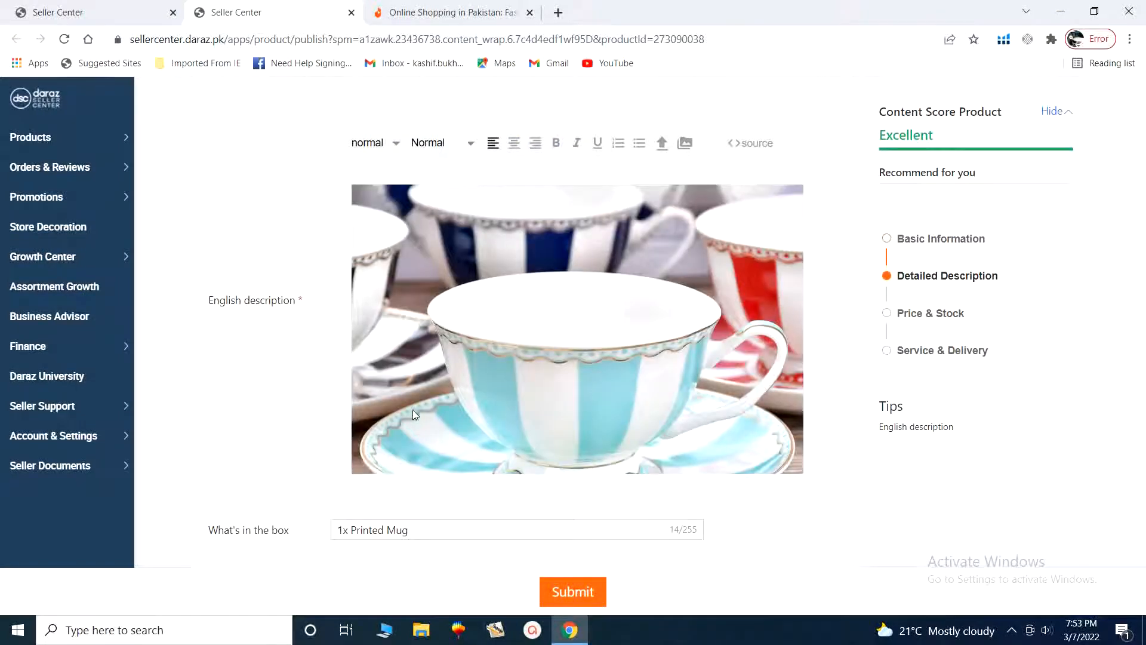
Examine the tea cup image inserted in the English description and the surrounding description fields.
scroll(411, 410, "up", 3)
scroll(411, 410, "down", 4)
scroll(736, 501, "up", 1)
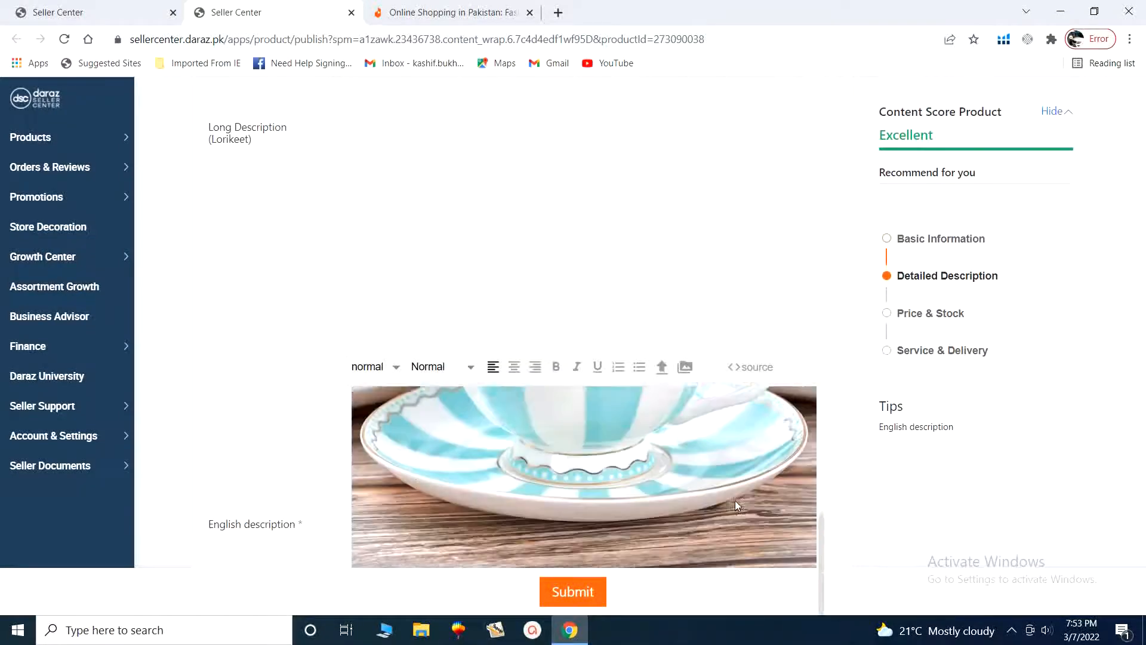
scroll(740, 502, "down", 1)
scroll(867, 493, "down", 4)
scroll(600, 368, "up", 1)
scroll(600, 367, "up", 3)
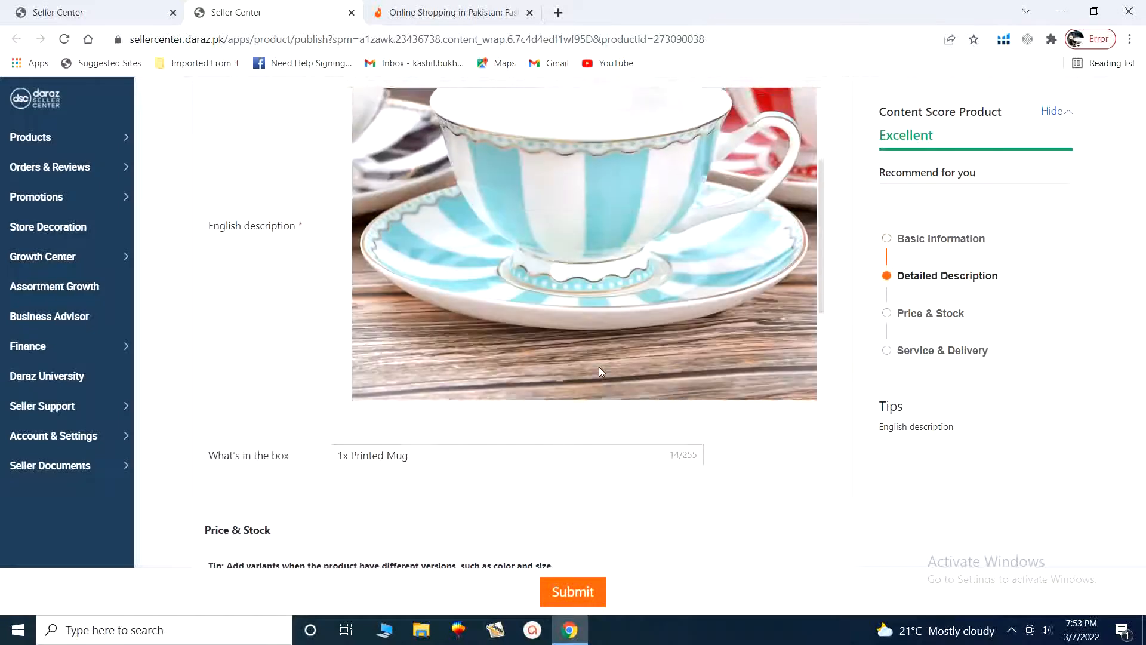
Remove the word Printed from the What's in the box entry so it reads "1x Mug *".
scroll(660, 432, "down", 3)
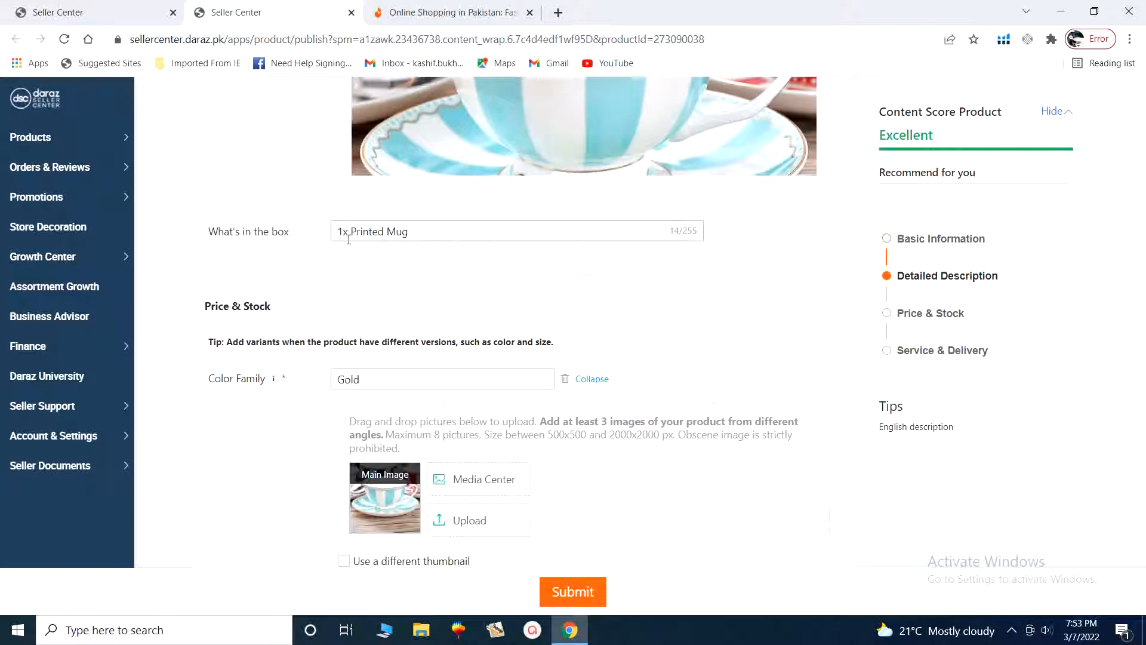
left_click(384, 232)
key("BackSpace")
key("BackSpace")
key("BackSpace")
key("BackSpace")
key("BackSpace")
key("BackSpace")
key("BackSpace")
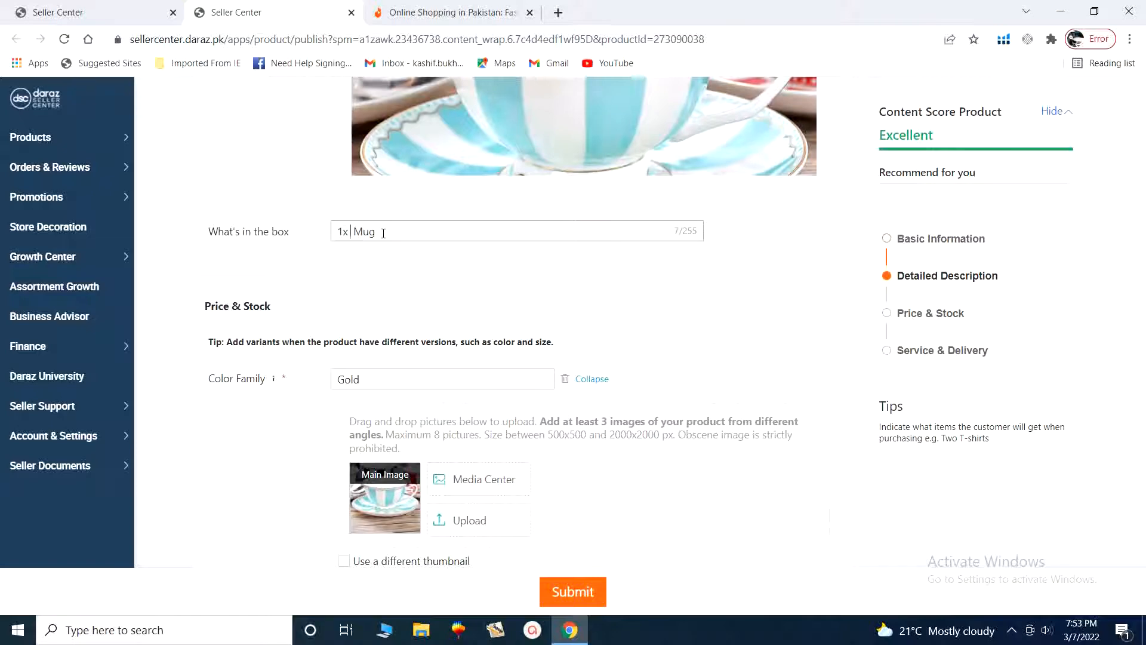
key("BackSpace")
Set the price of the Gold variation to 558.
scroll(468, 381, "down", 2)
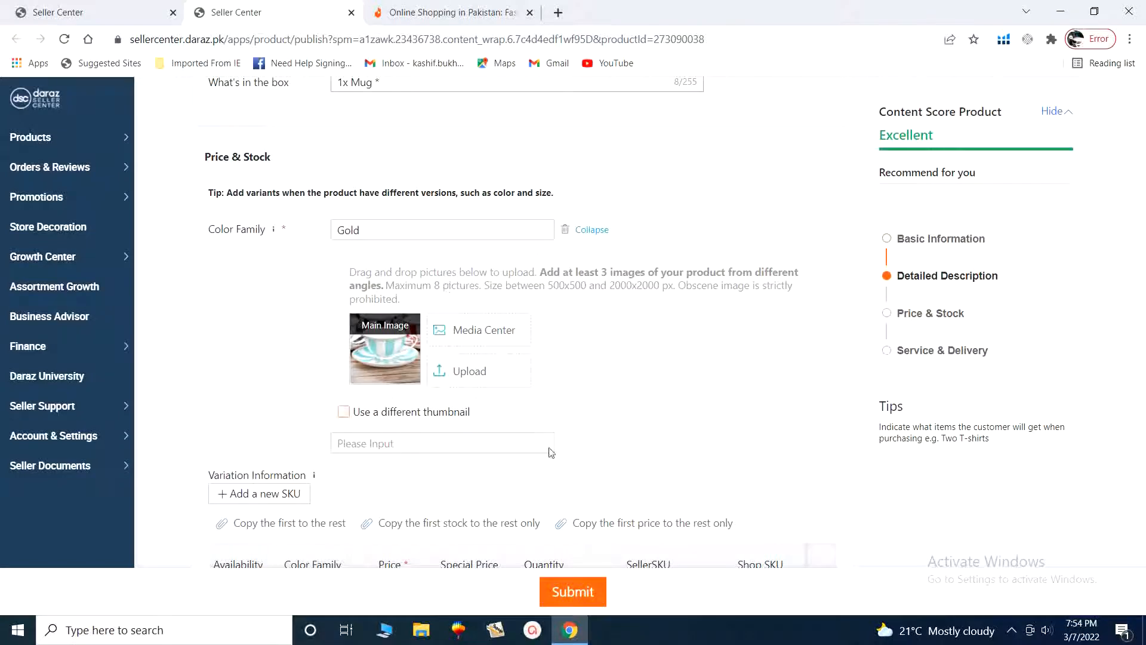
scroll(464, 394, "down", 3)
scroll(465, 394, "down", 2)
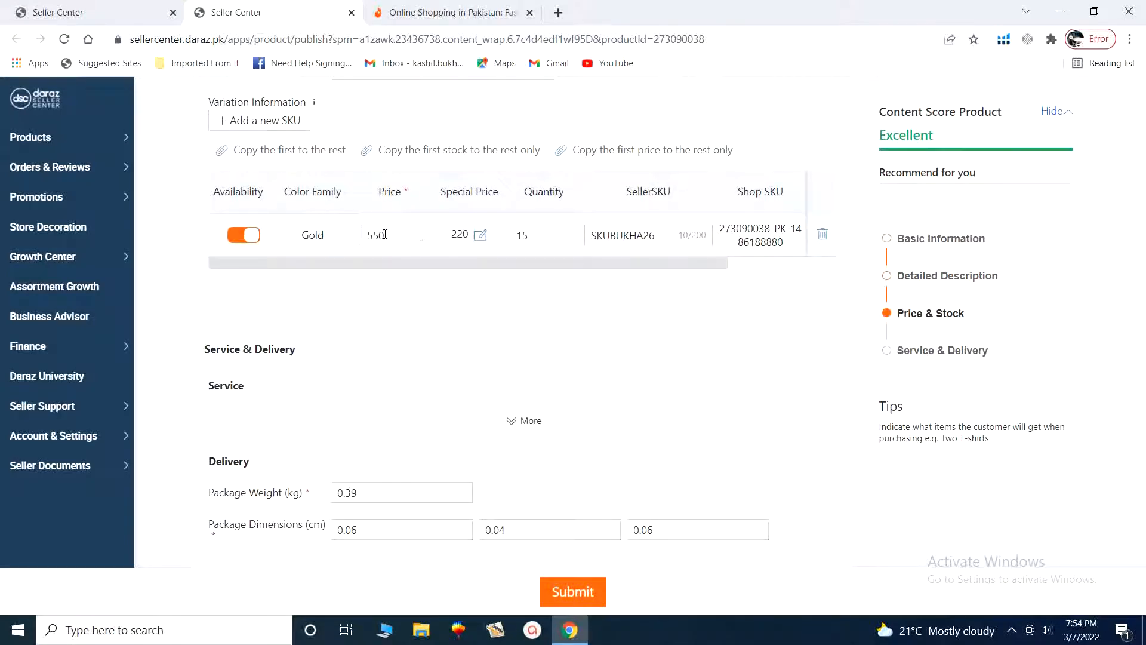
left_click(422, 240)
left_click(422, 242)
left_click(421, 231)
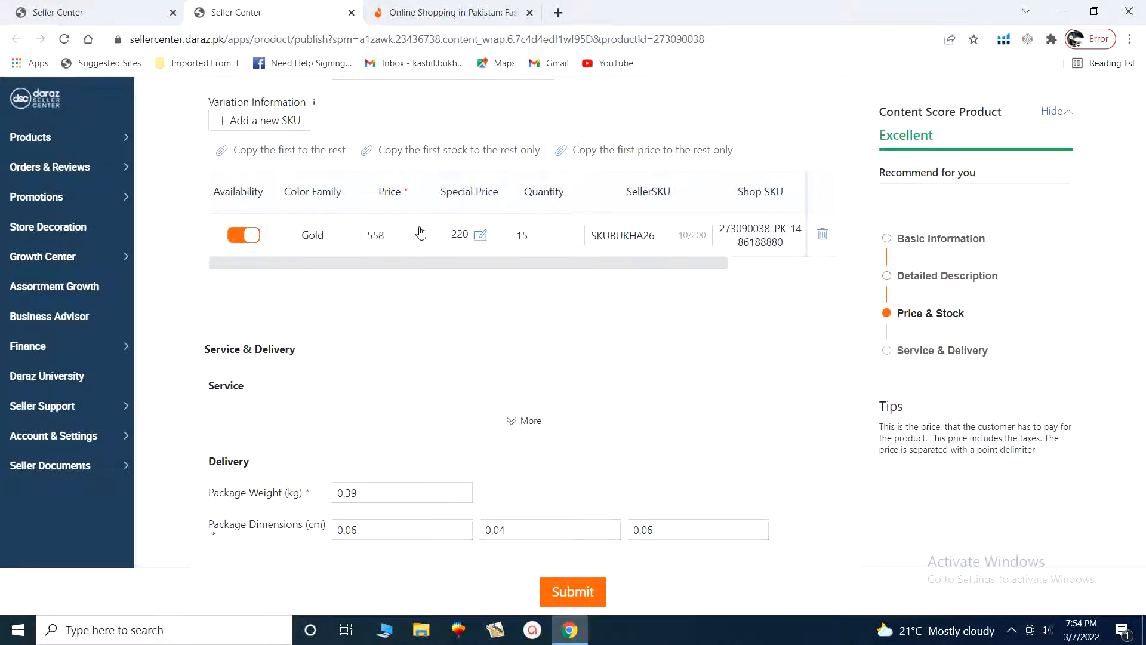
Open the Gold variation's special price settings and set the special price to 228.
left_click(479, 236)
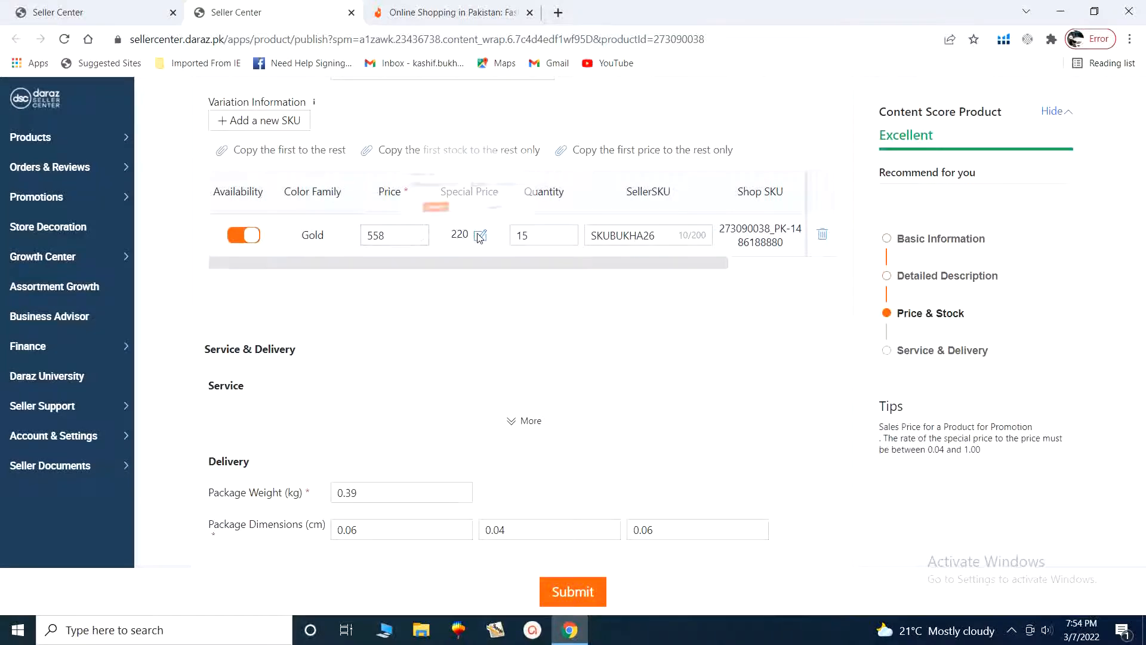
scroll(427, 178, "up", 3)
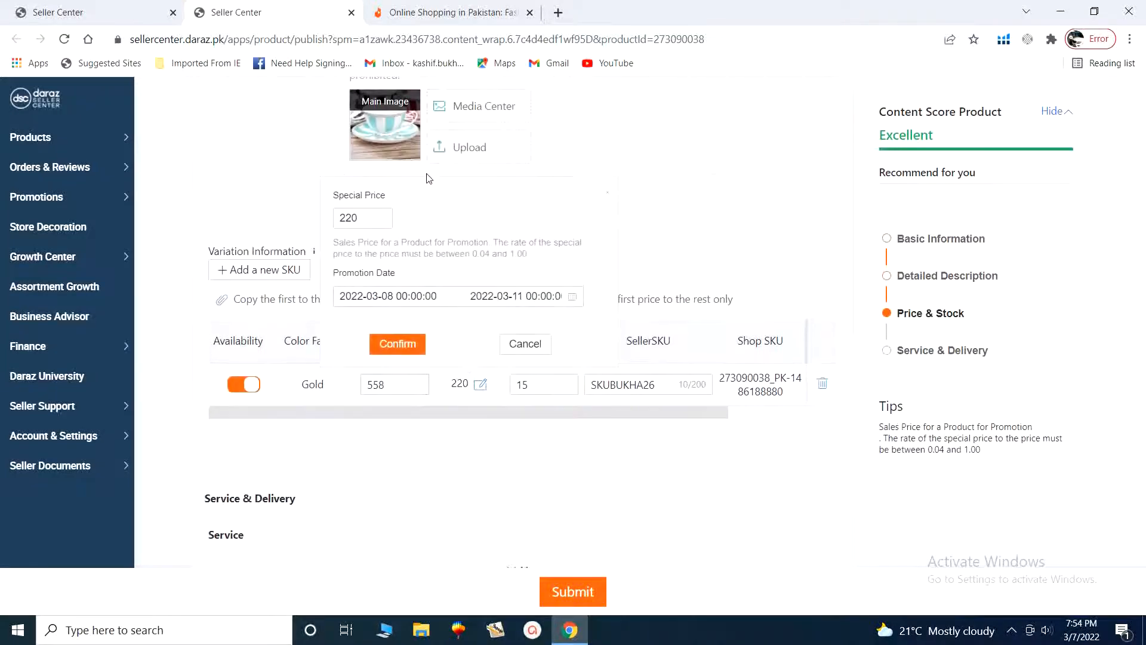
left_click(383, 225)
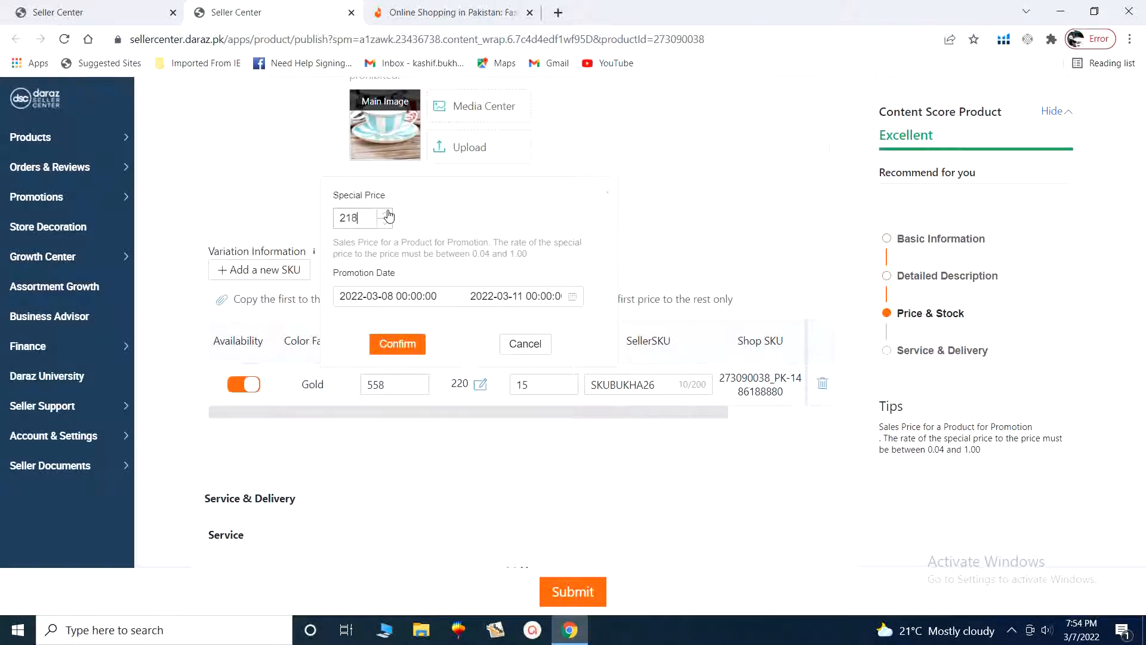
left_click(388, 214)
left_click(388, 214)
left_click(388, 214)
Set the Gold variation's promotion period from 2022-03-15 to 2022-03-18, keeping the 00:00:00 times.
left_click(384, 296)
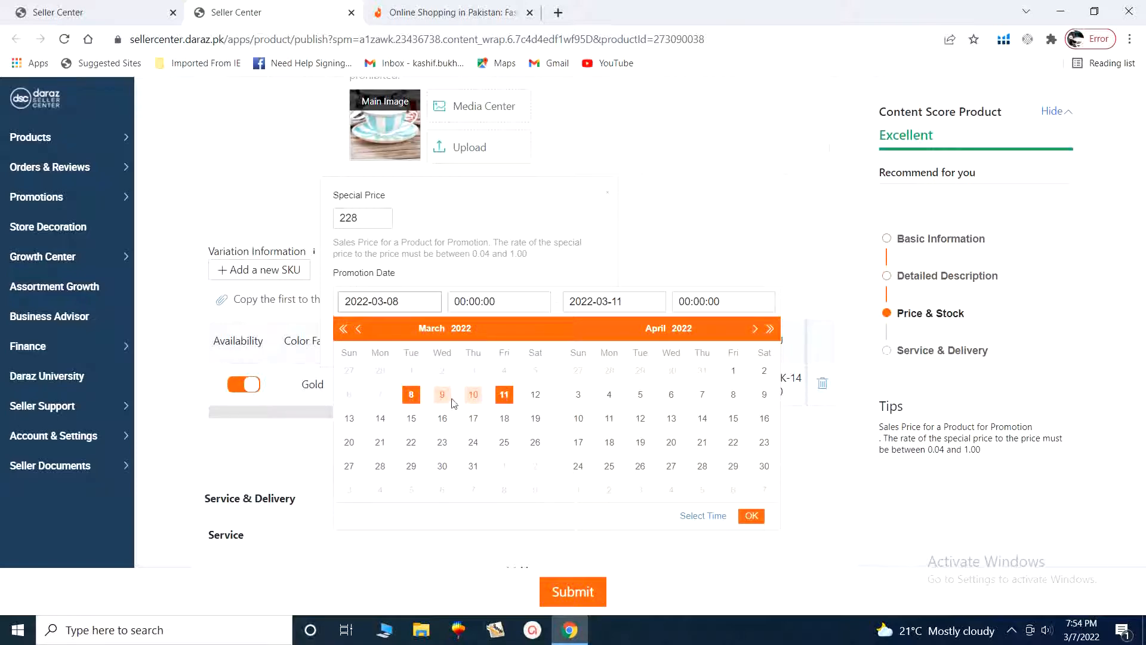
left_click(411, 418)
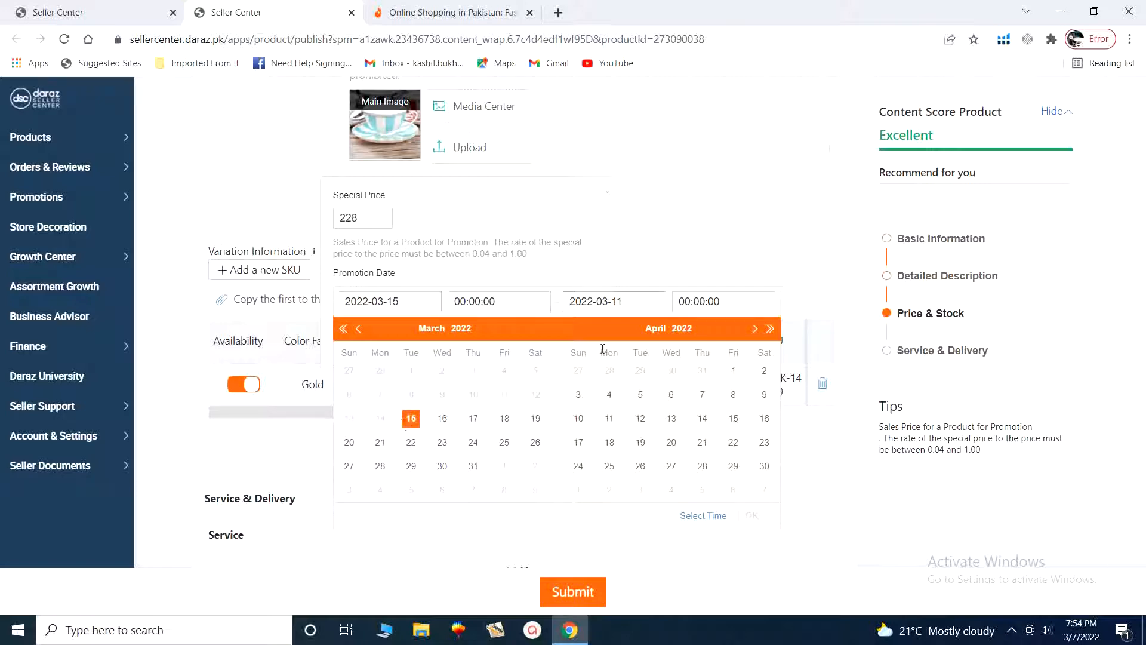
left_click(504, 418)
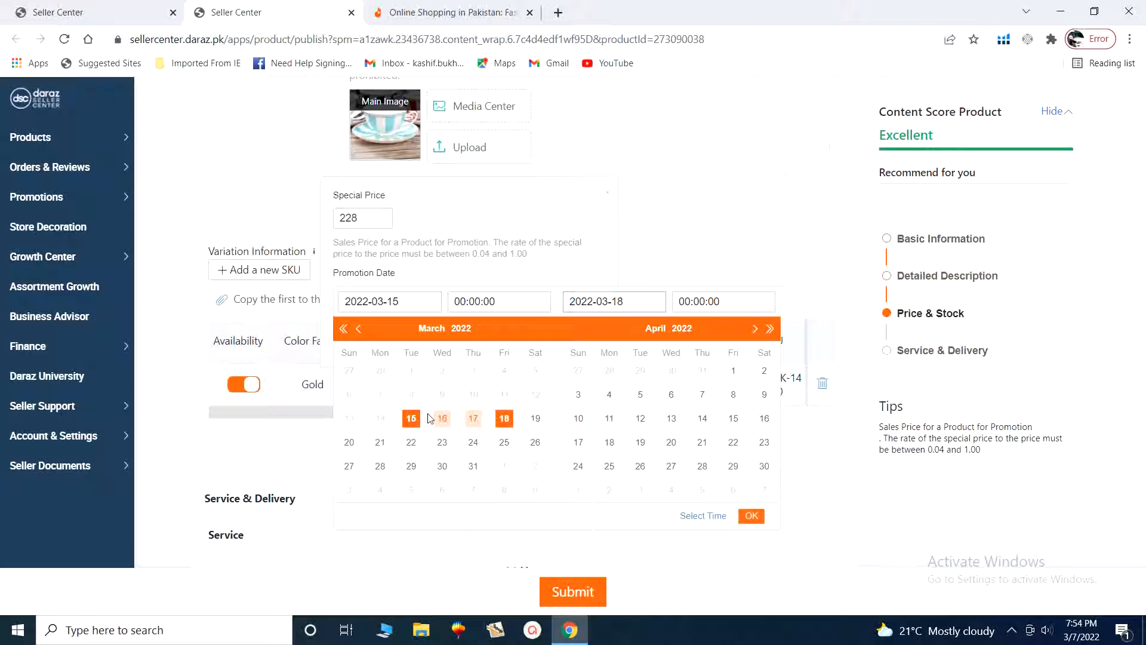
left_click(469, 303)
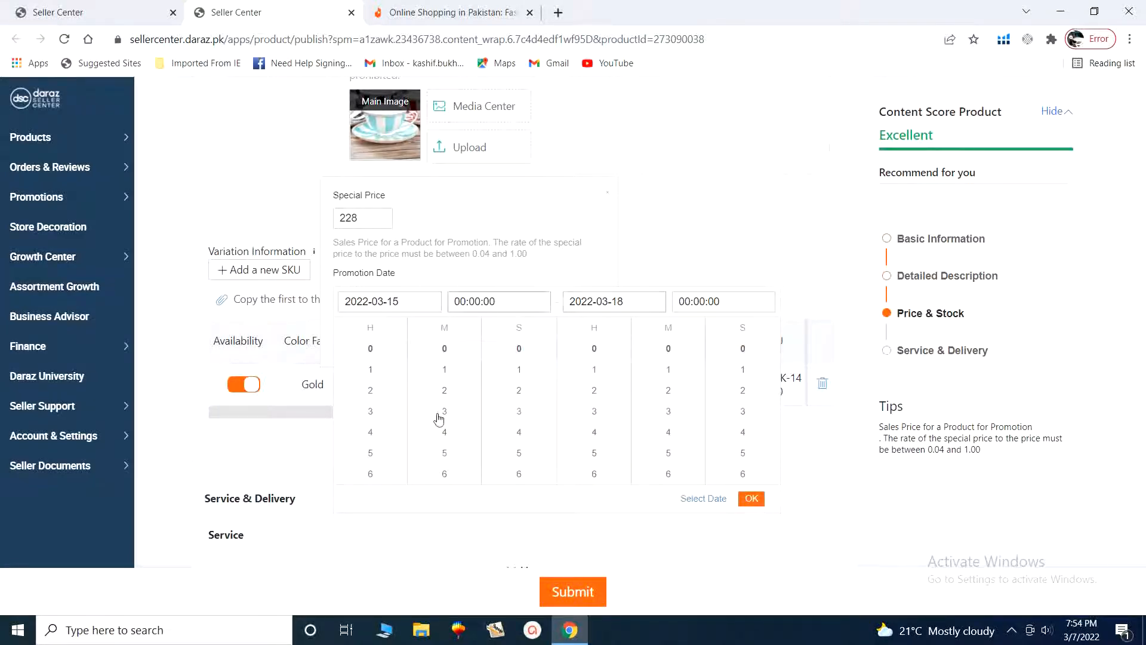
left_click(741, 500)
Review the package weight and dimensions in the delivery section and recheck the product's description fields.
scroll(475, 440, "down", 1)
scroll(474, 439, "down", 5)
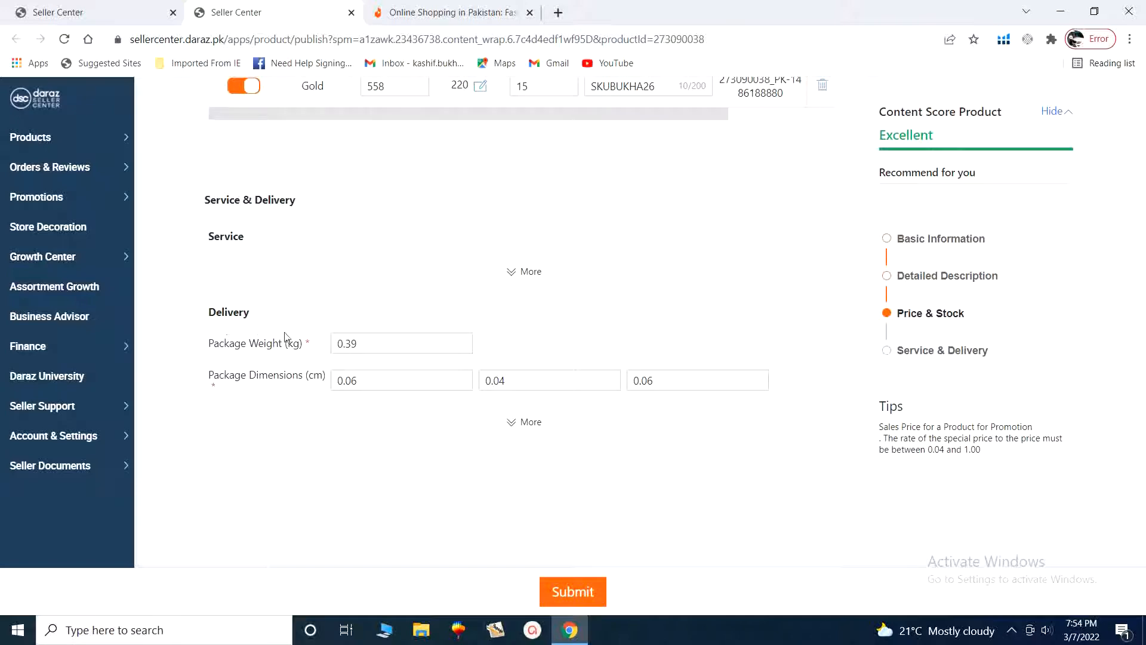
scroll(405, 391, "down", 1)
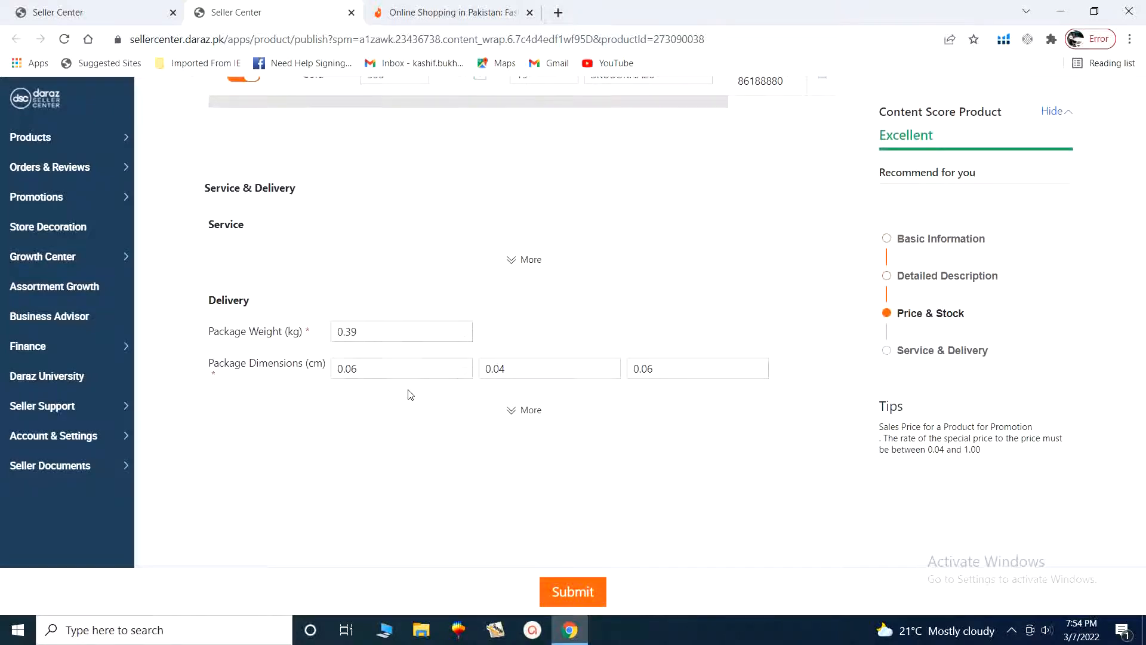
scroll(243, 317, "up", 4)
scroll(242, 312, "up", 11)
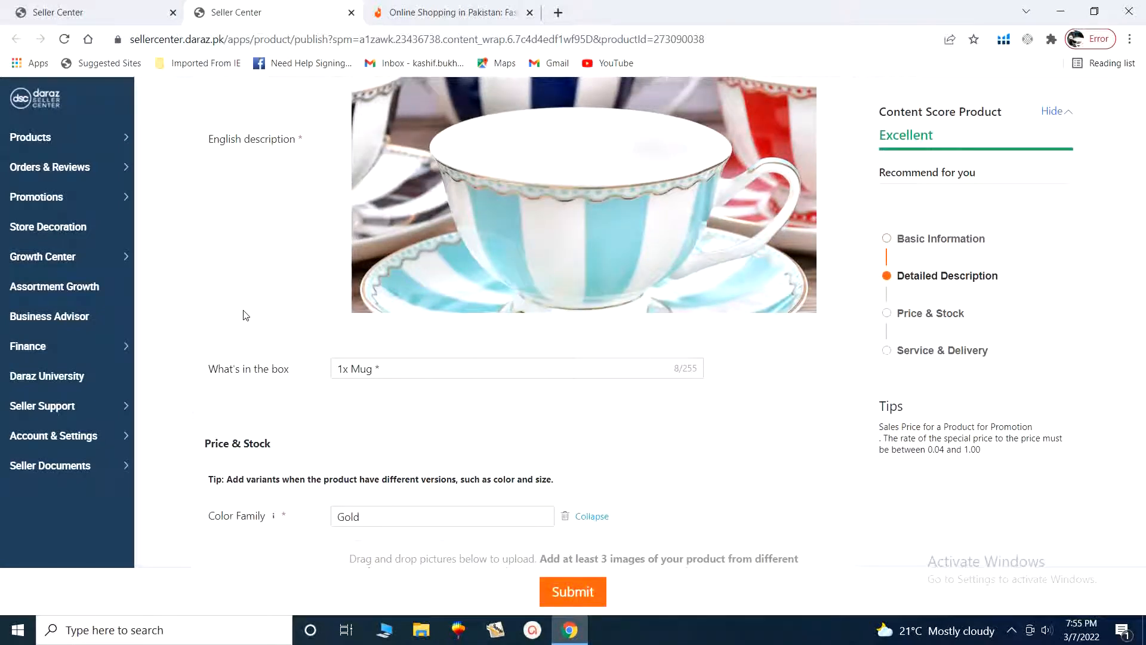
scroll(351, 368, "up", 8)
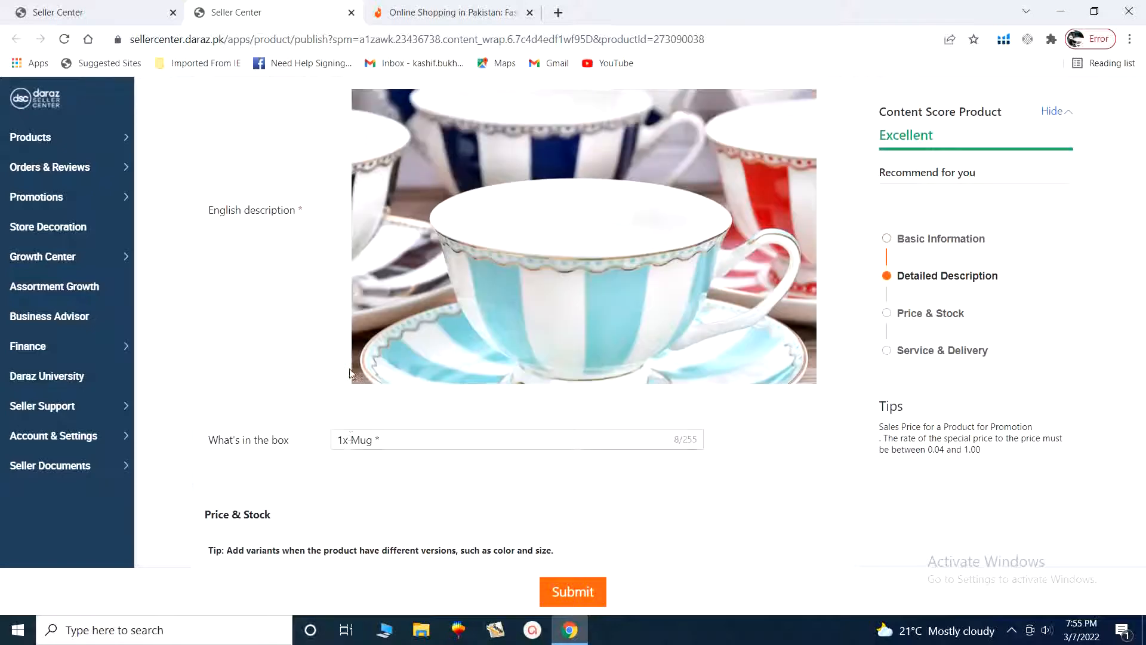
scroll(220, 268, "up", 4)
scroll(227, 260, "up", 1)
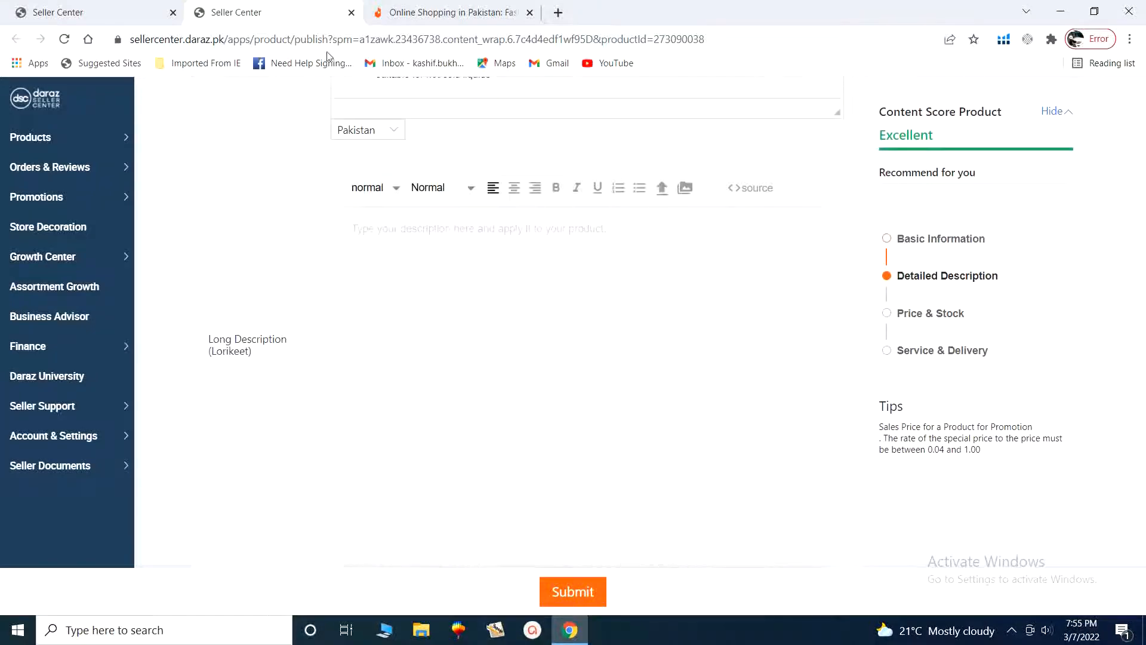
Close the tea mug's editing page, discarding the unsaved changes, and return to the product list.
left_click(352, 13)
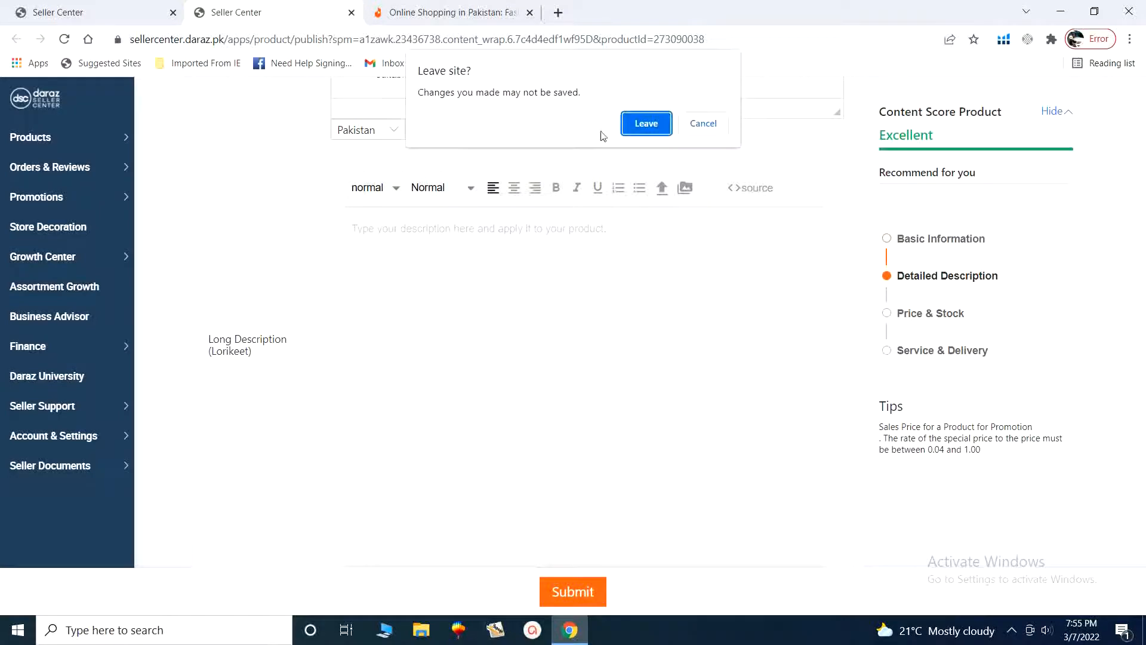
left_click(642, 125)
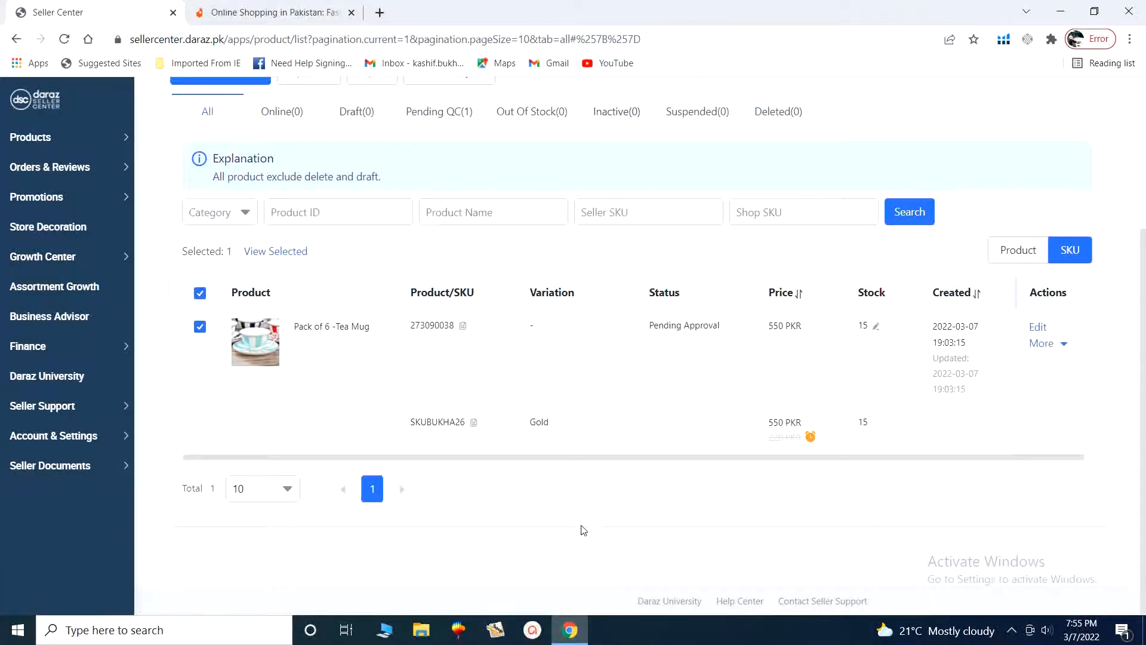
scroll(502, 529, "up", 4)
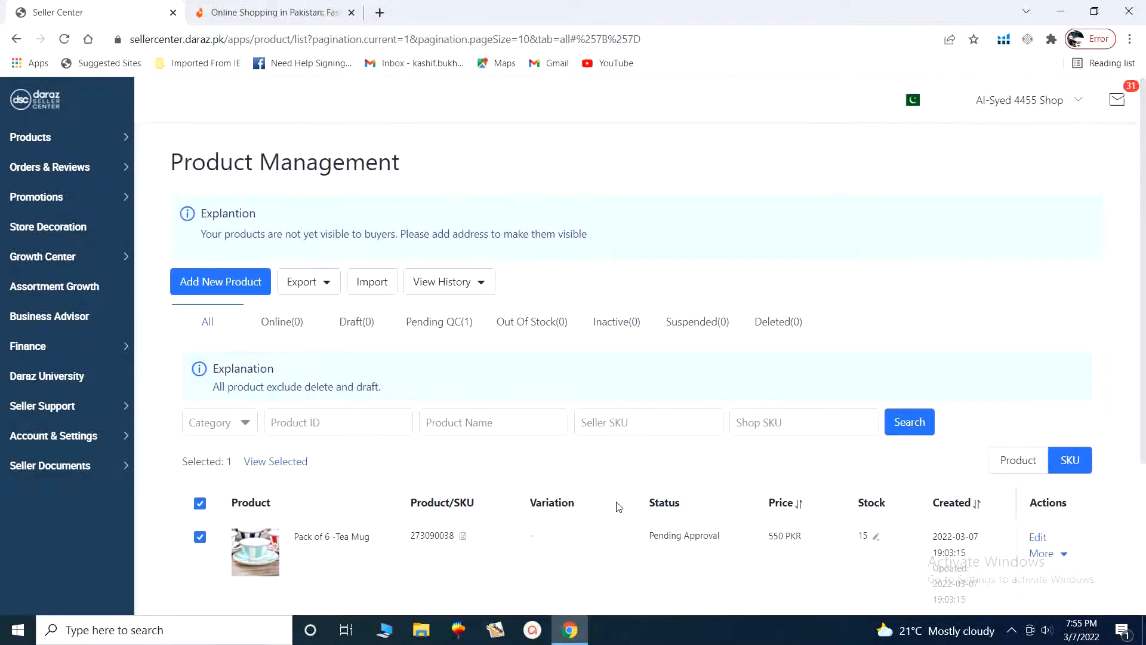
scroll(709, 494, "down", 1)
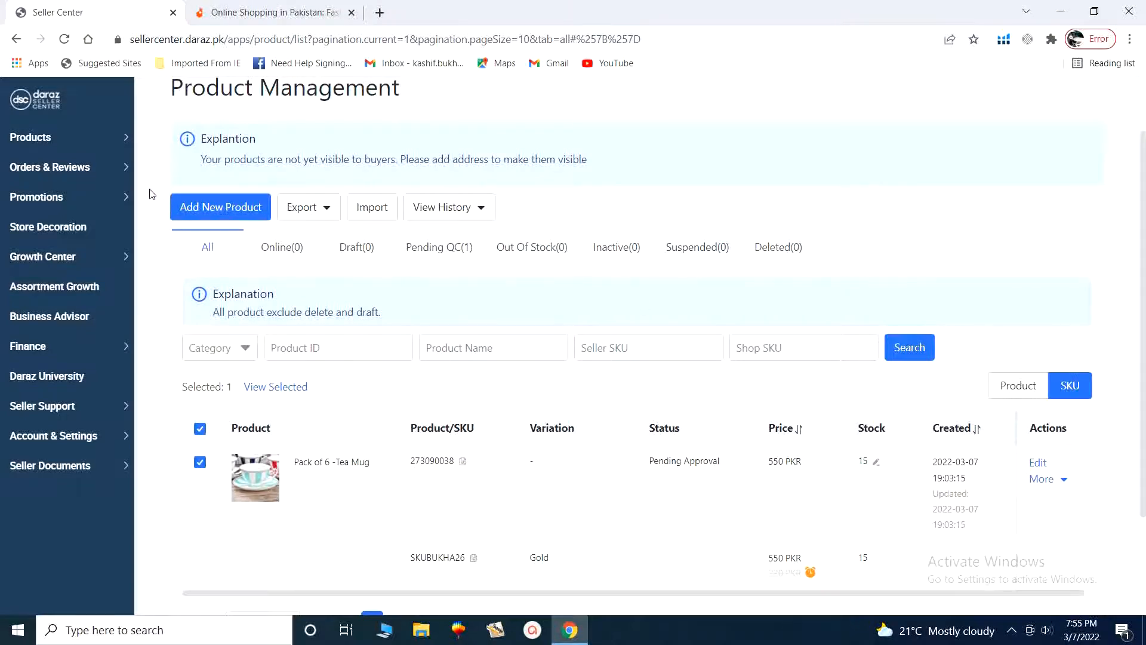
Open the new media center and examine its supported image formats, folders and uploaded product images.
mouse_move(100, 170)
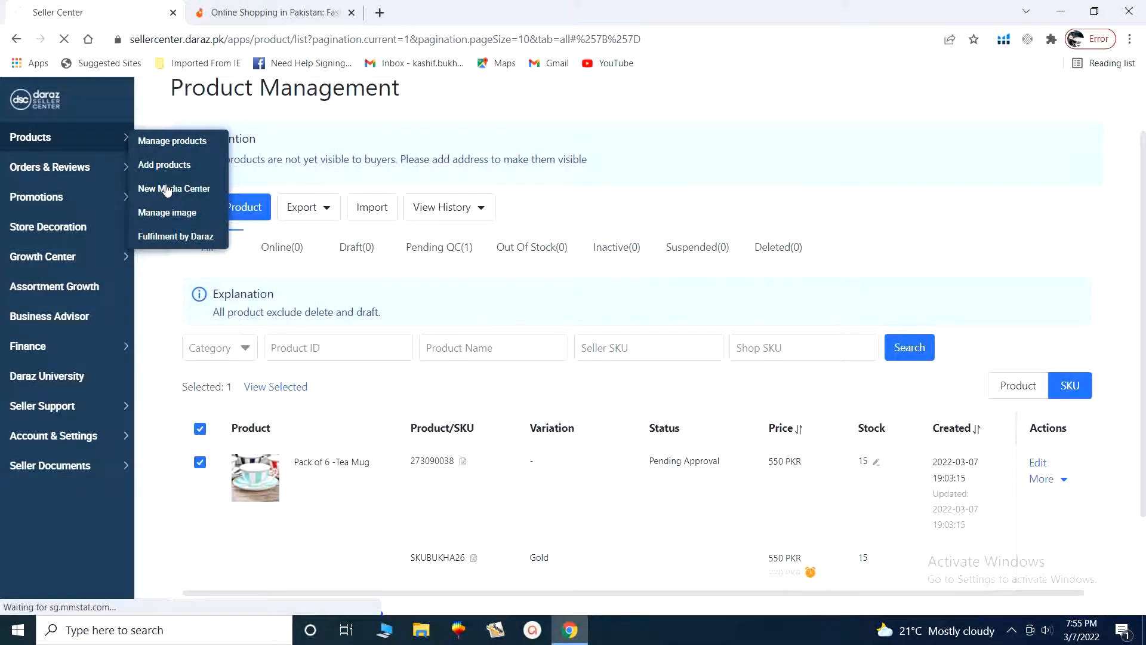
left_click(166, 190)
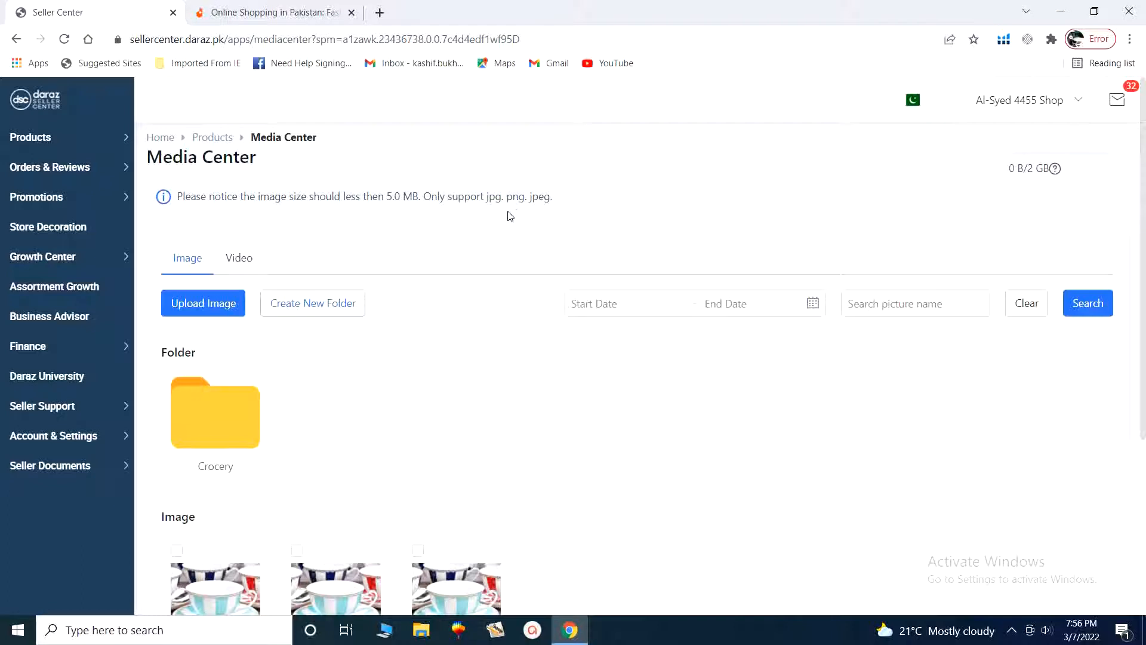
left_click_drag(552, 197, 487, 200)
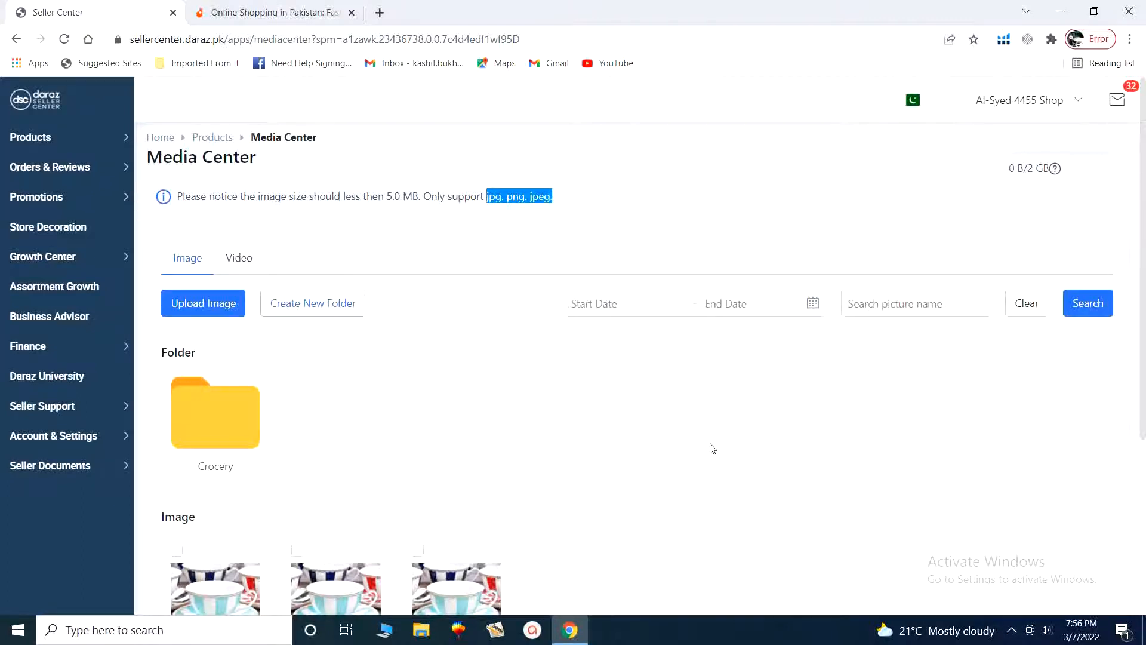
scroll(712, 448, "down", 1)
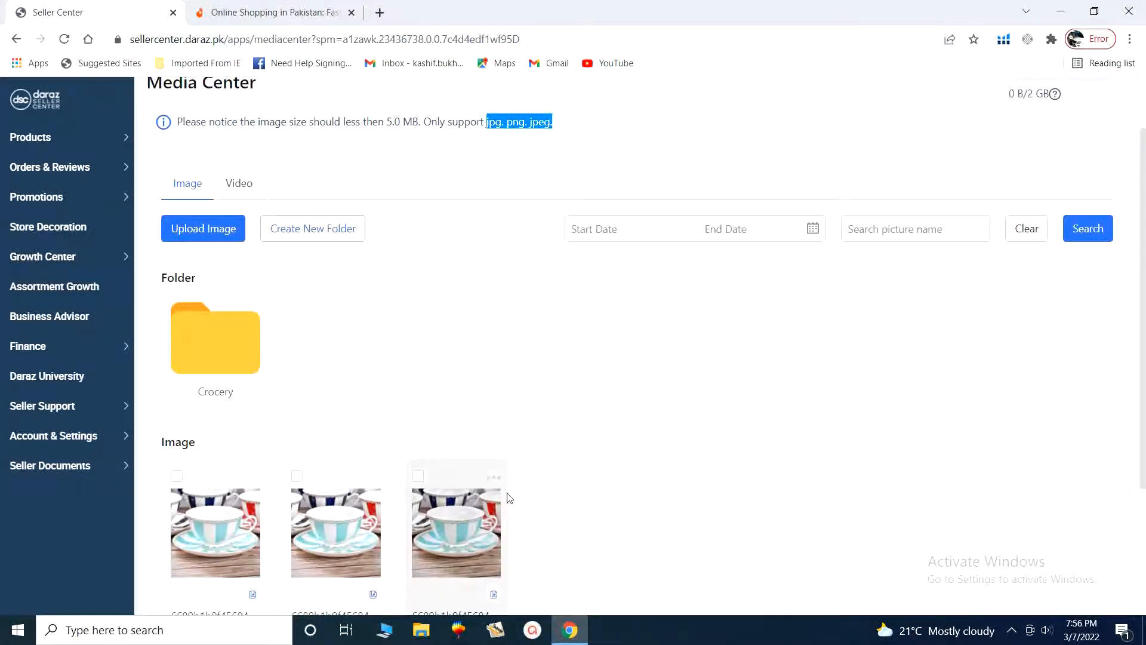
scroll(621, 509, "down", 2)
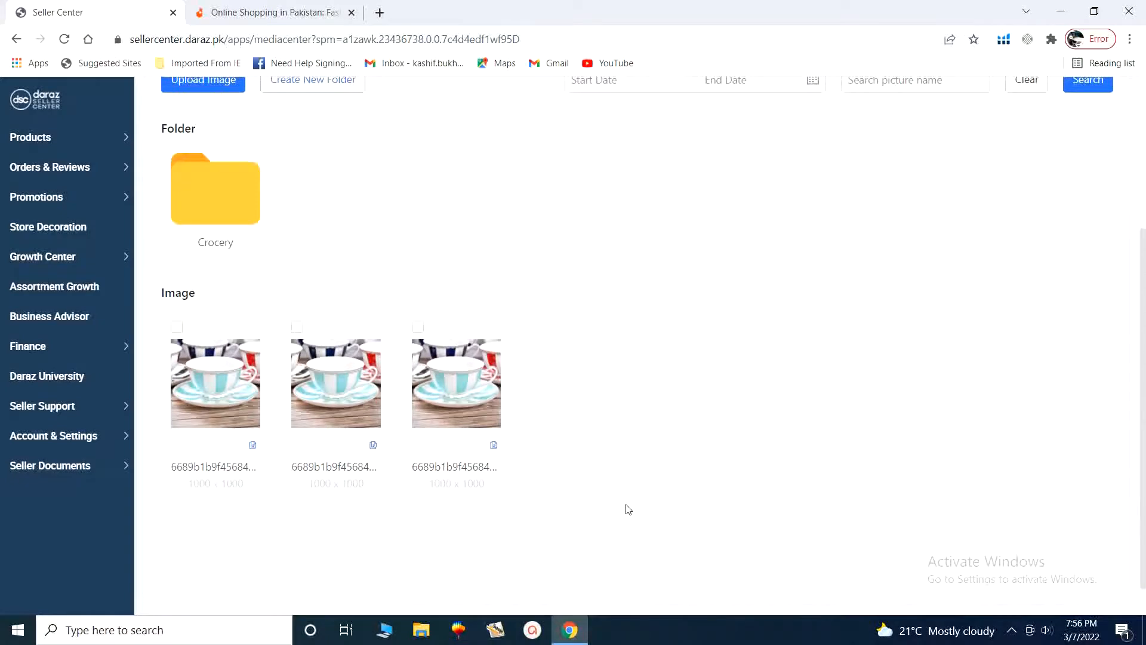
scroll(629, 509, "up", 3)
scroll(630, 508, "down", 1)
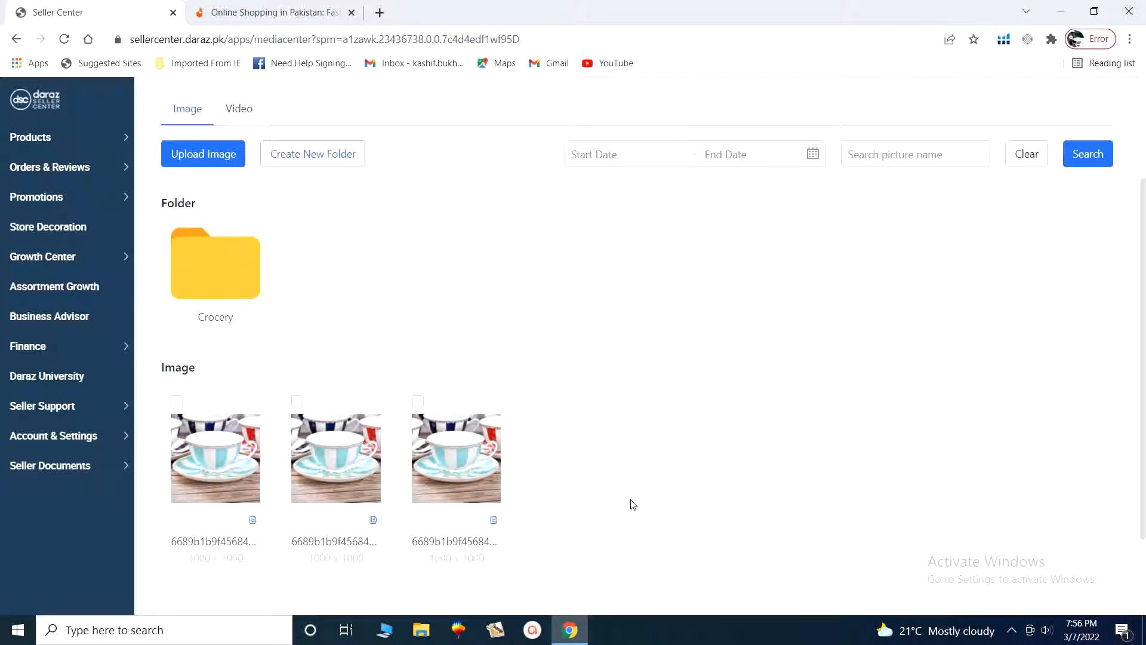
scroll(633, 505, "up", 1)
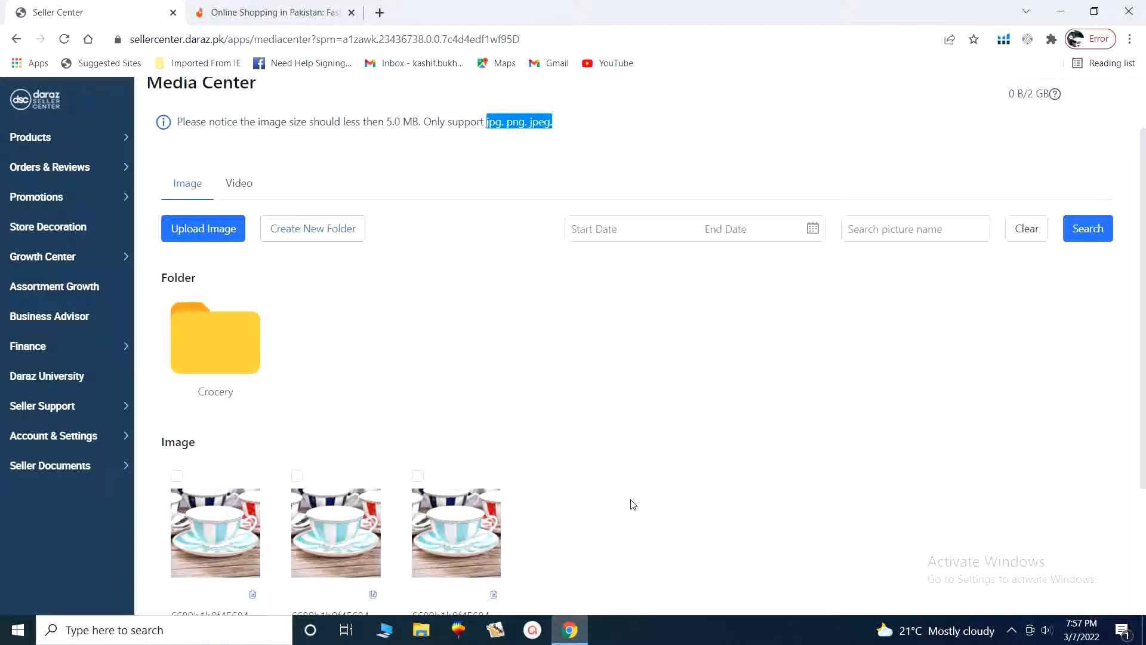
Create a new image folder named Computer in the media center.
left_click(313, 242)
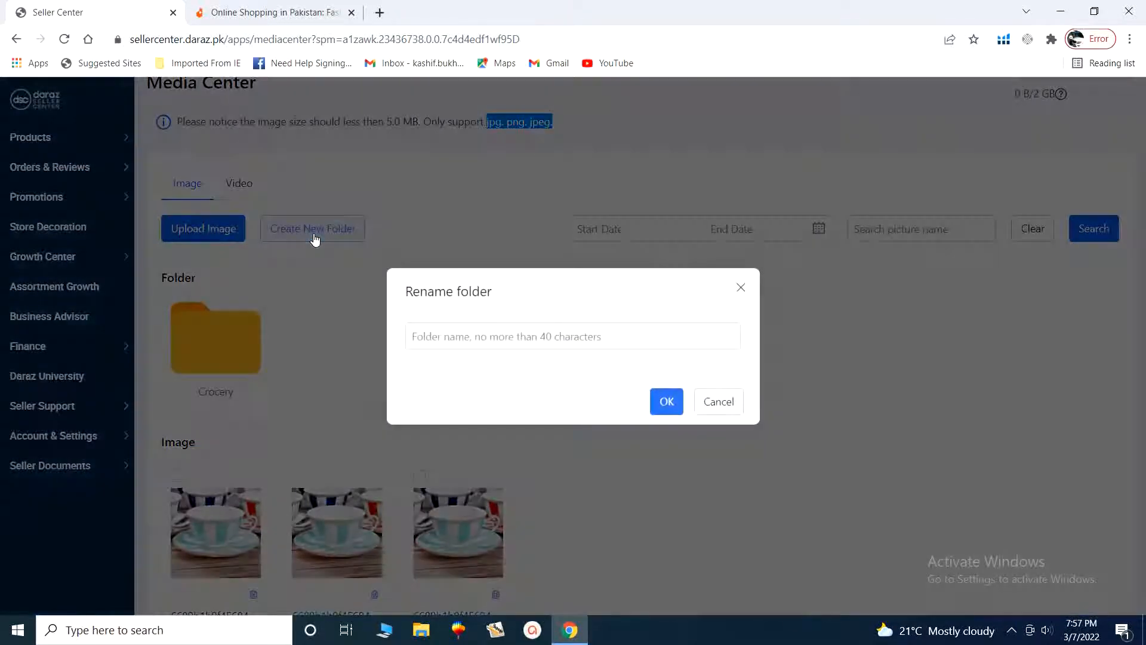
left_click(538, 336)
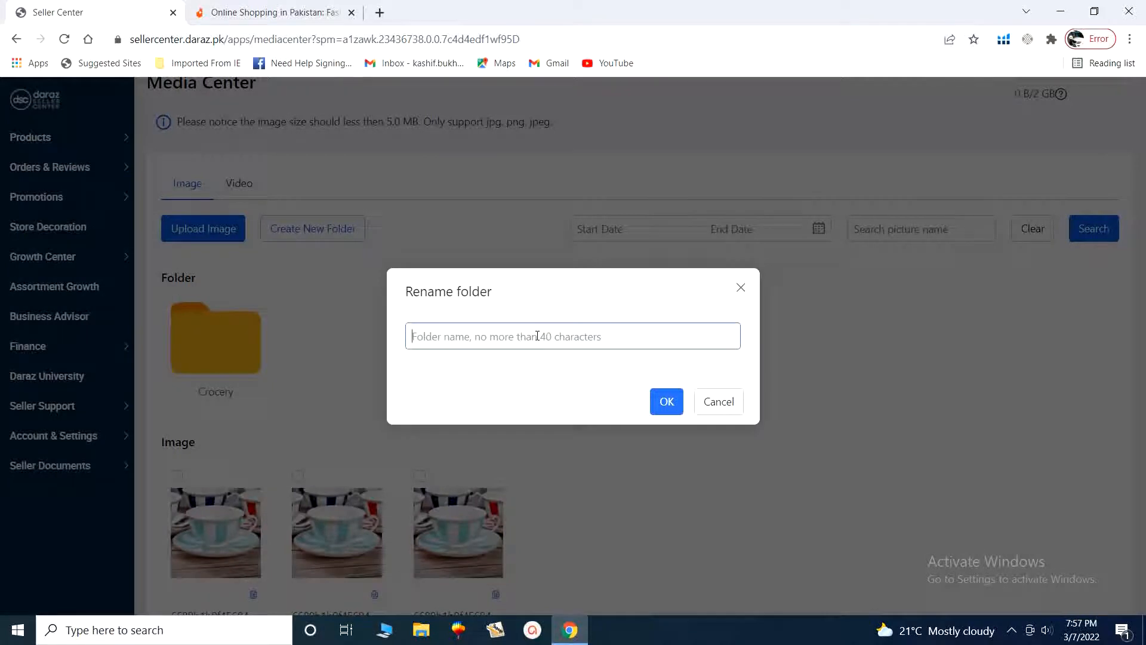
type("Compute")
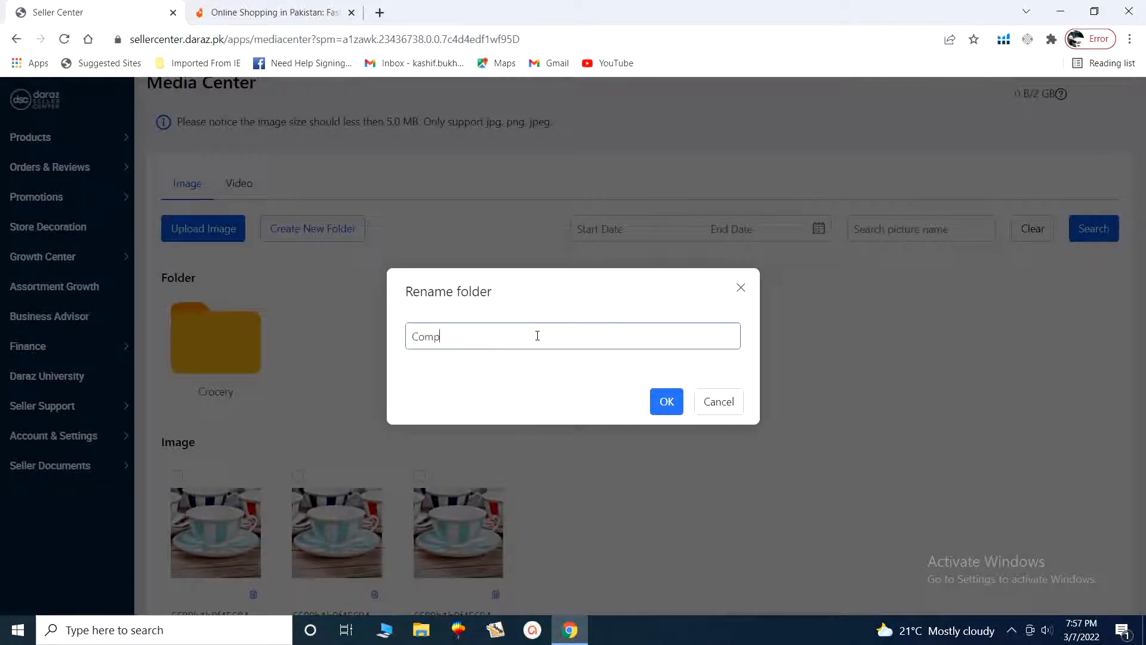
type("r")
left_click(668, 413)
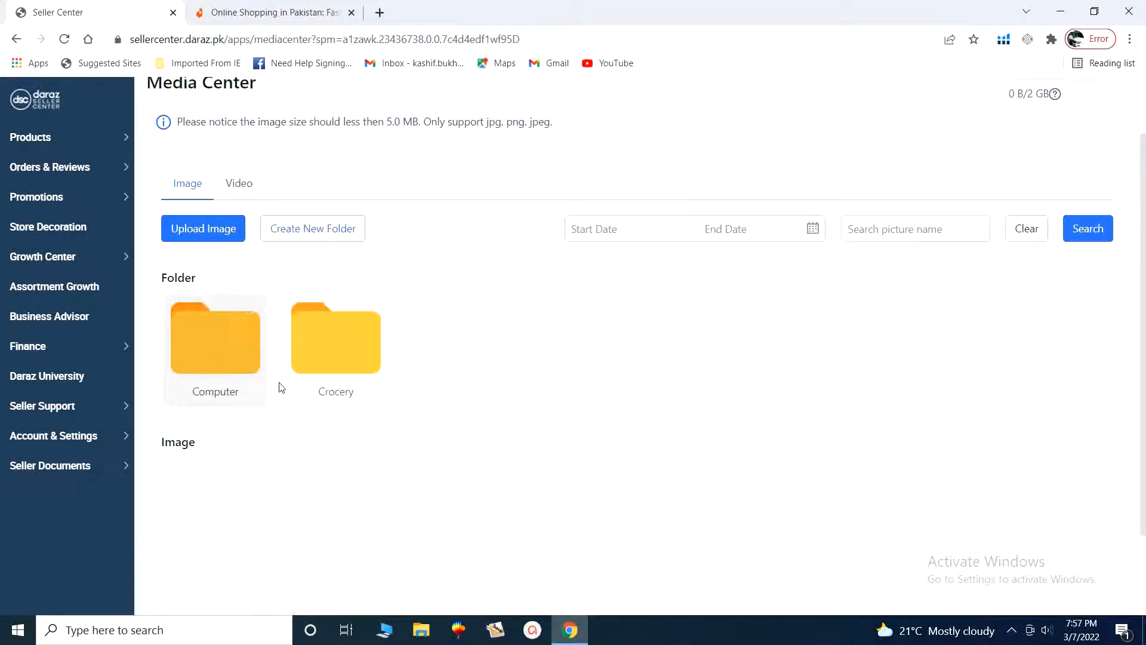
Open the Computer folder and bring up the date range filter for its images.
scroll(262, 357, "down", 1)
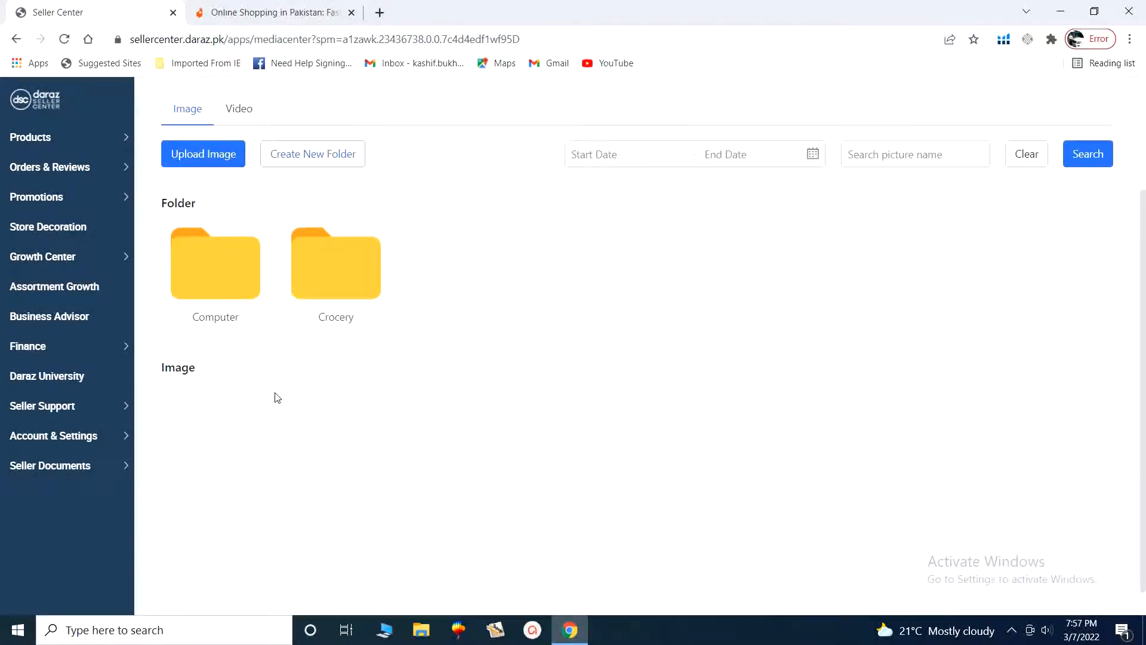
left_click(201, 286)
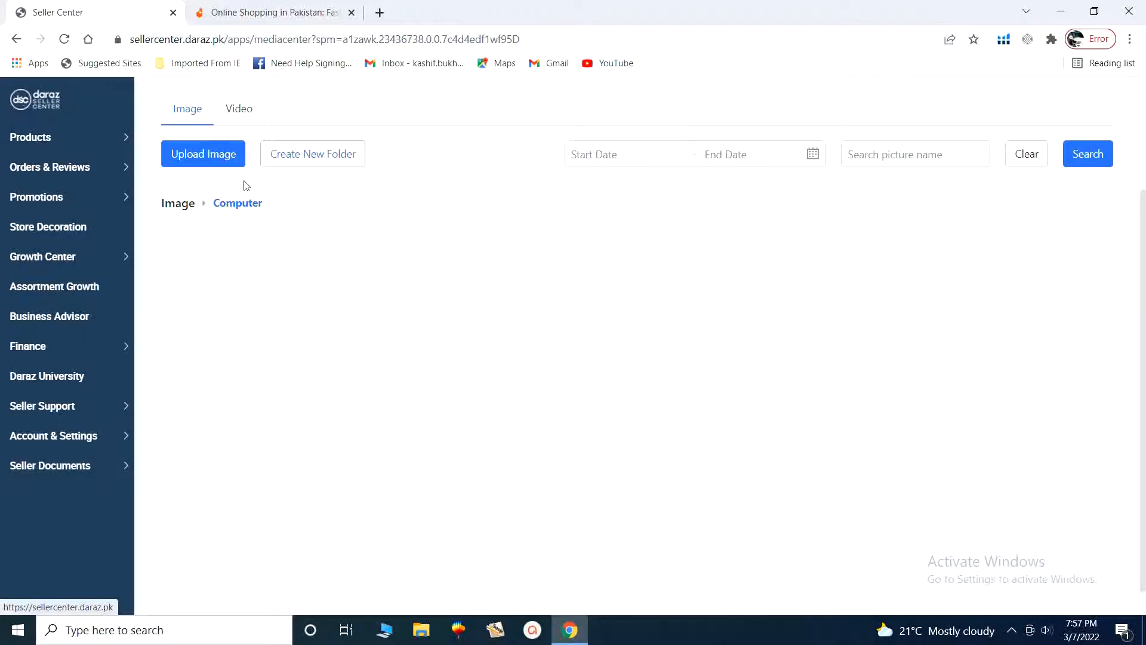
scroll(392, 258, "up", 3)
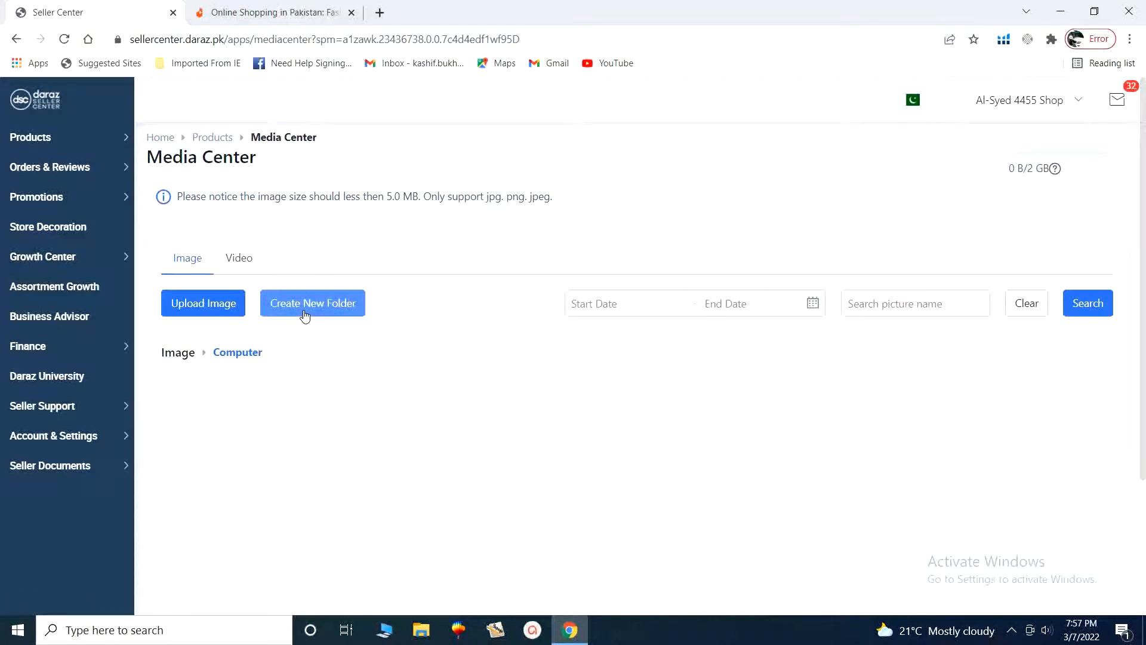
left_click(601, 303)
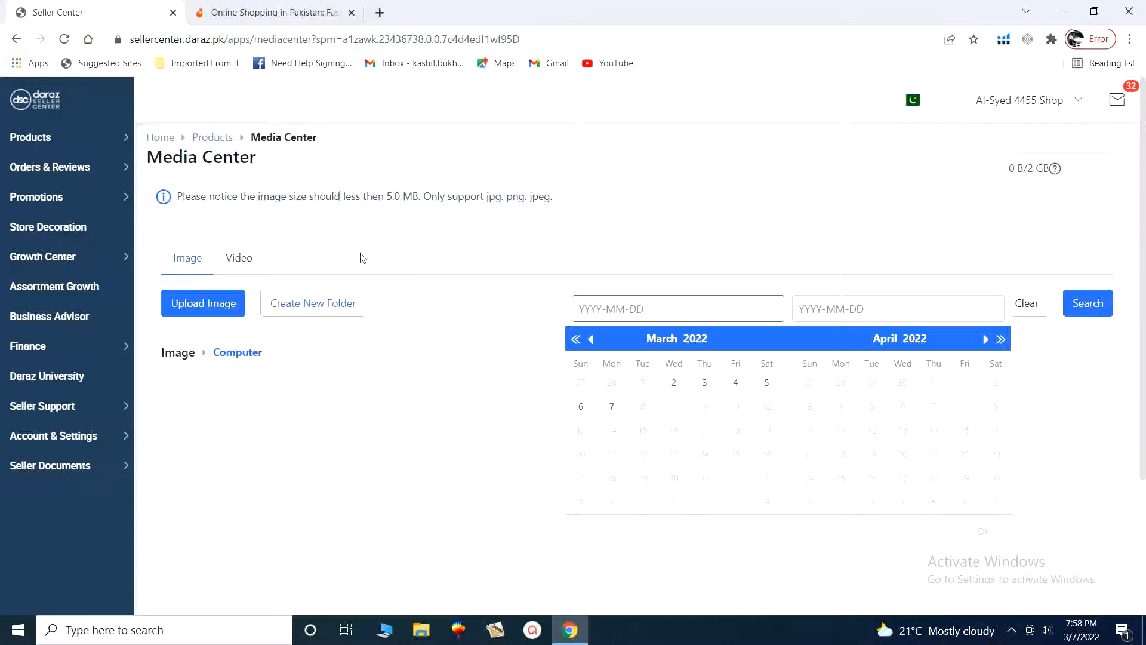
Open the product image management page and view its missing image, item image and SKU image lists.
mouse_move(129, 141)
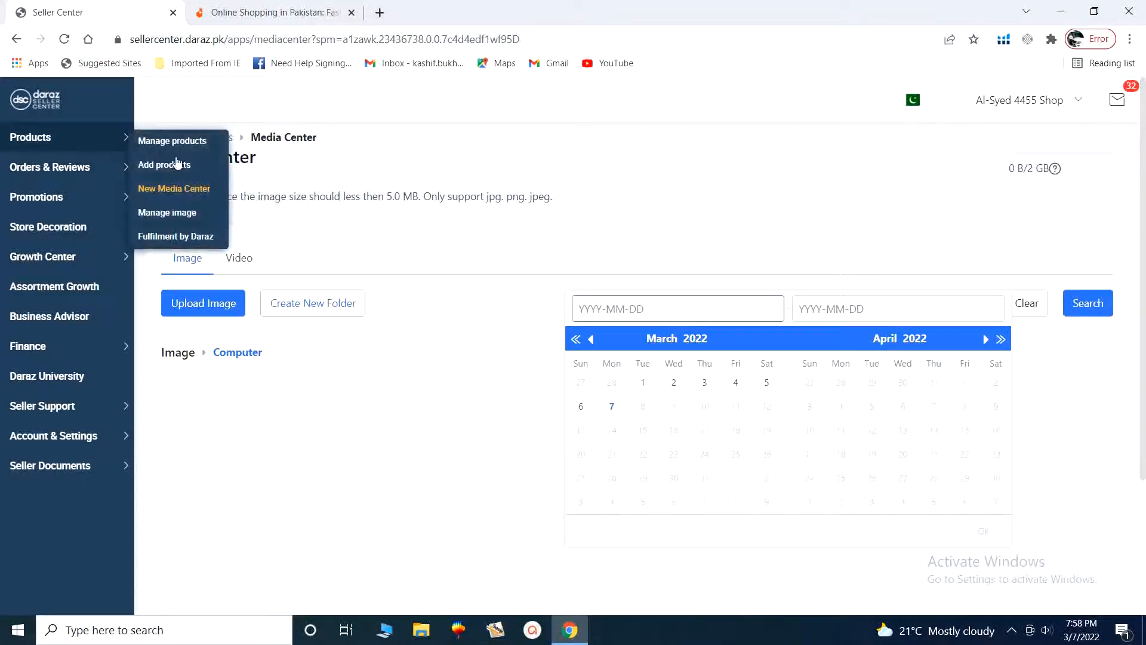
left_click(163, 218)
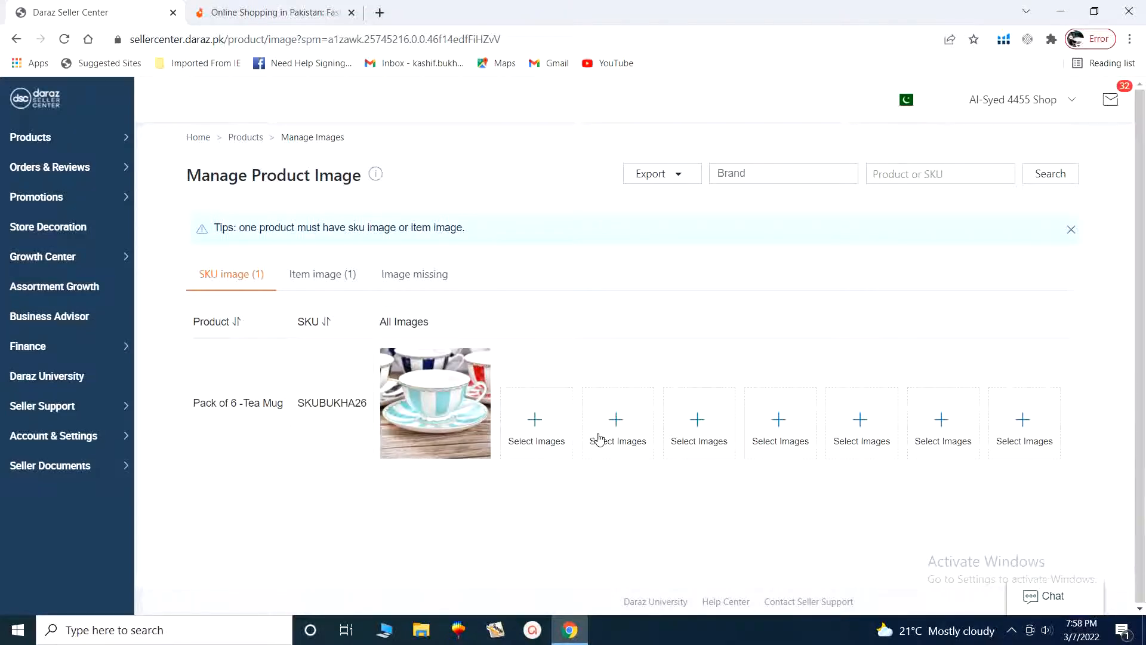
mouse_move(435, 375)
left_click(427, 280)
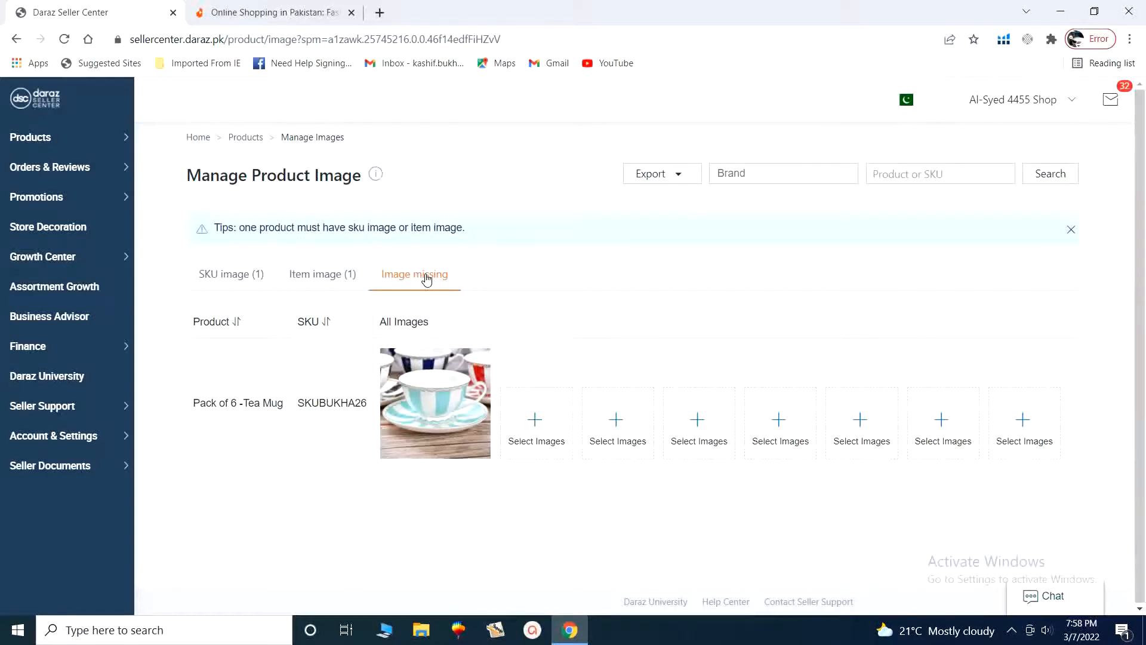
left_click(336, 274)
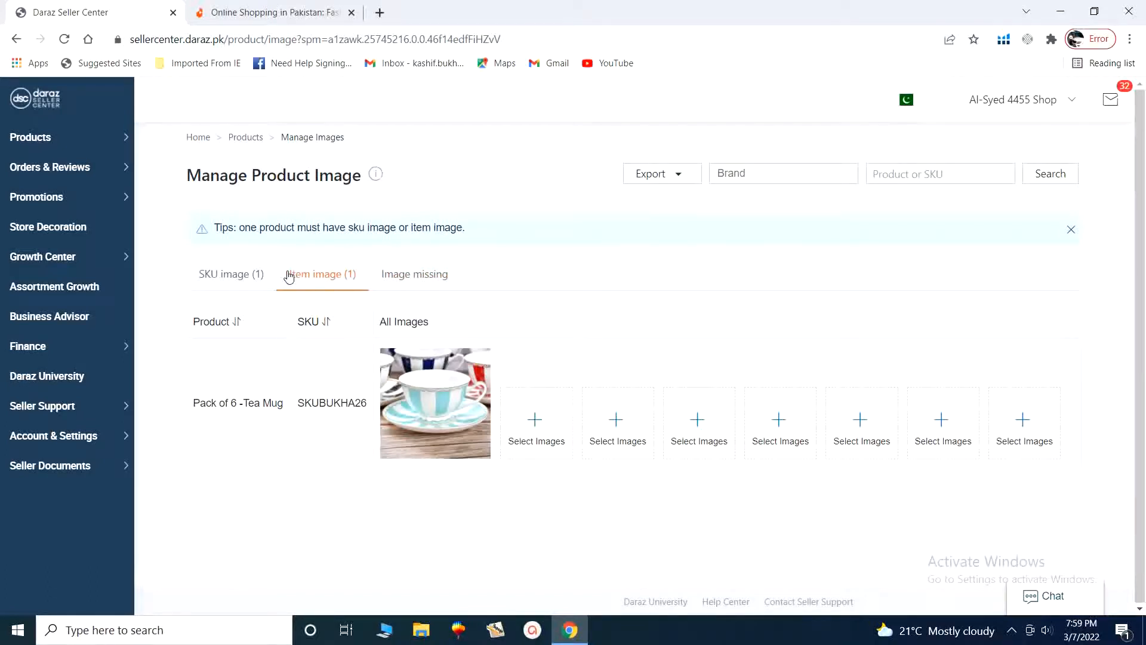
left_click(242, 279)
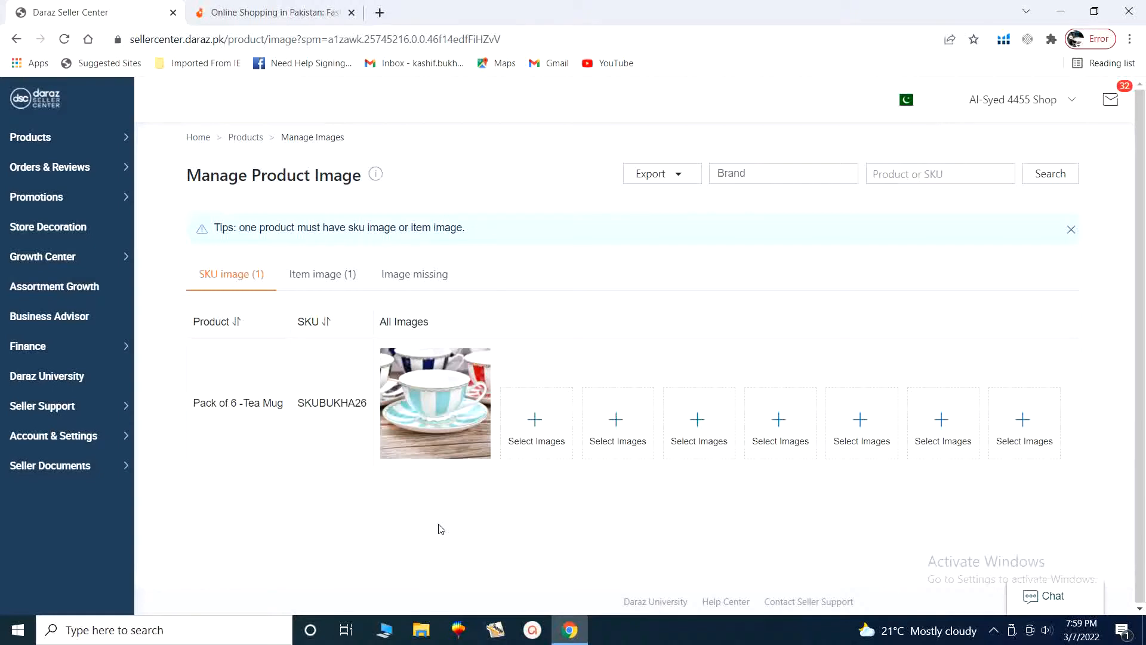
Leave the product image management page and return to the media center.
mouse_move(118, 140)
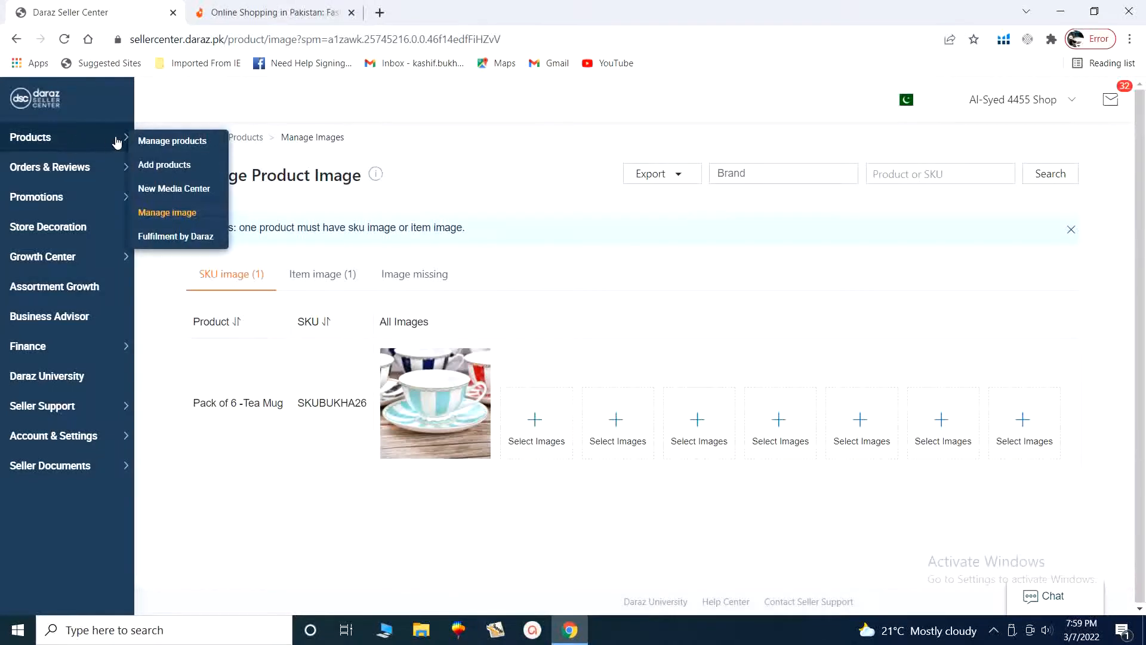
left_click(177, 190)
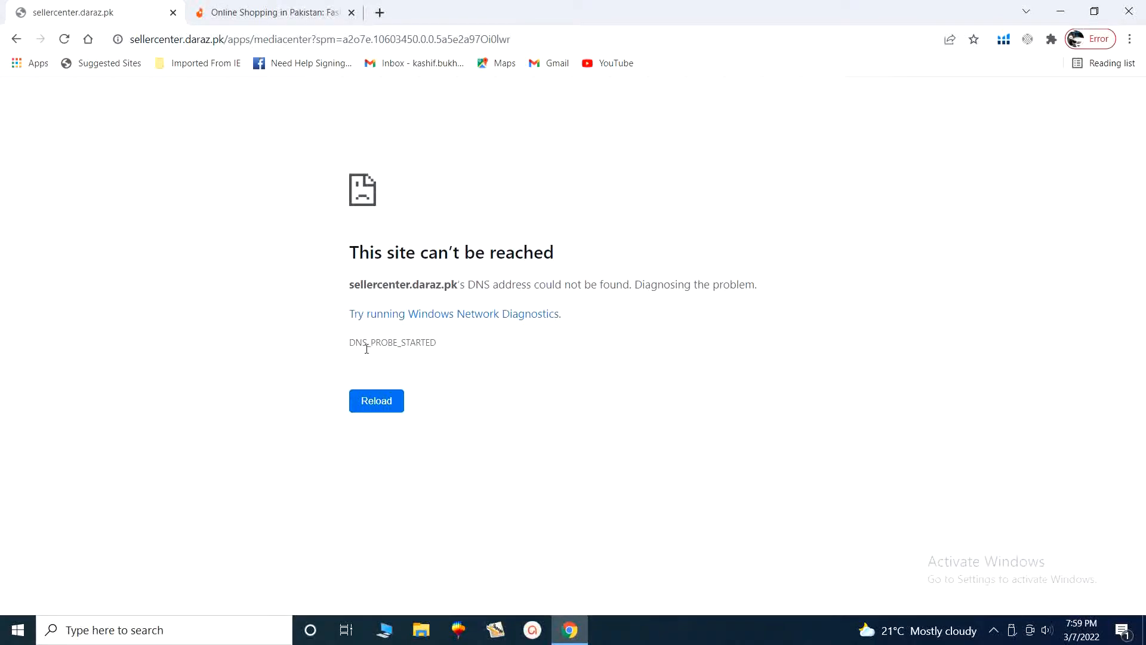
left_click(17, 40)
left_click(16, 40)
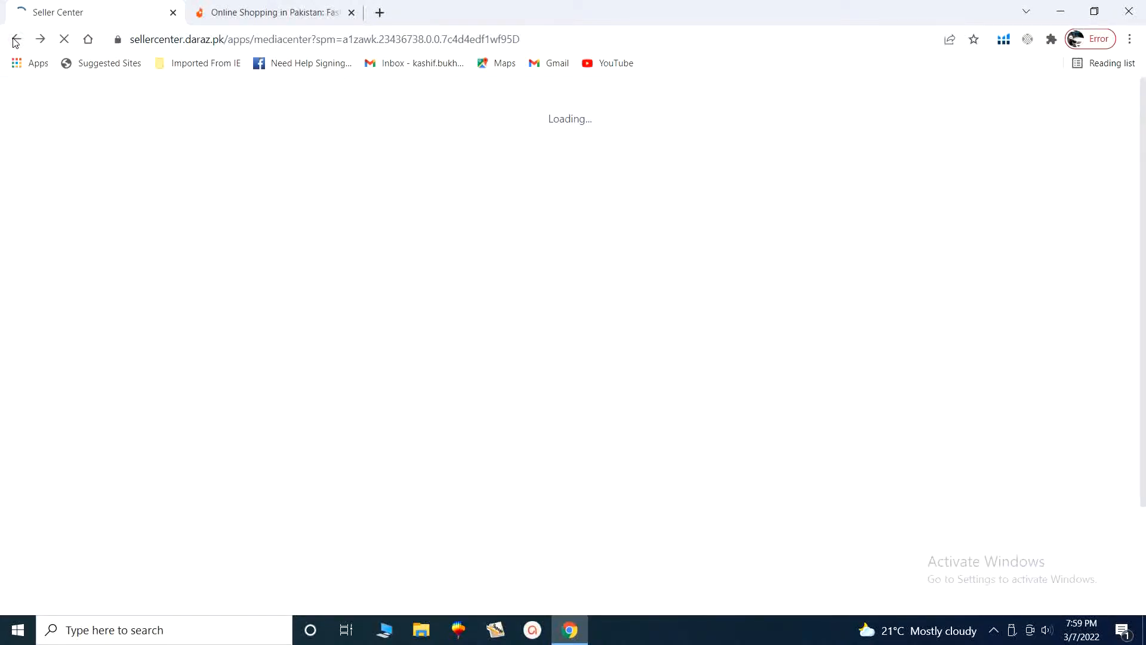
left_click(214, 7)
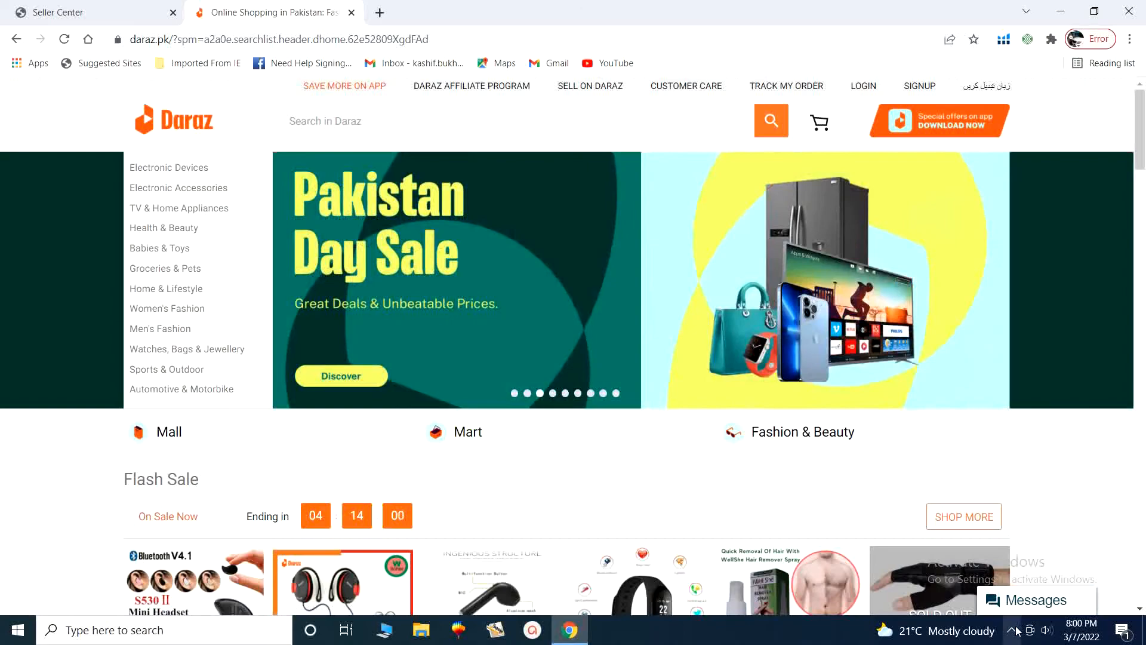
left_click(1011, 630)
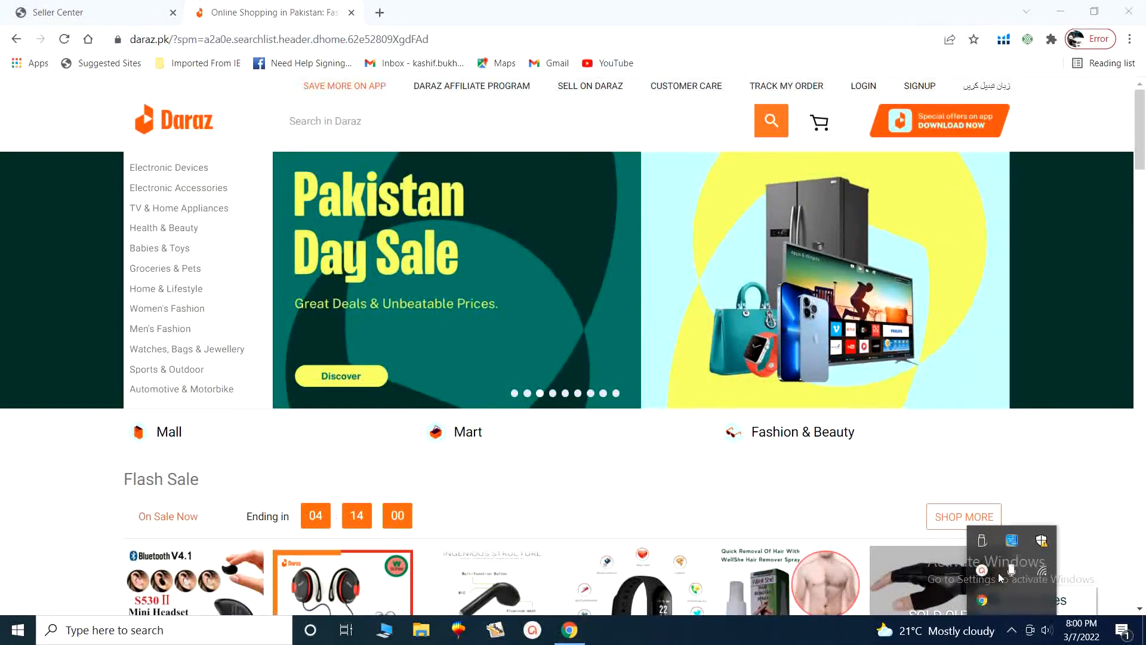